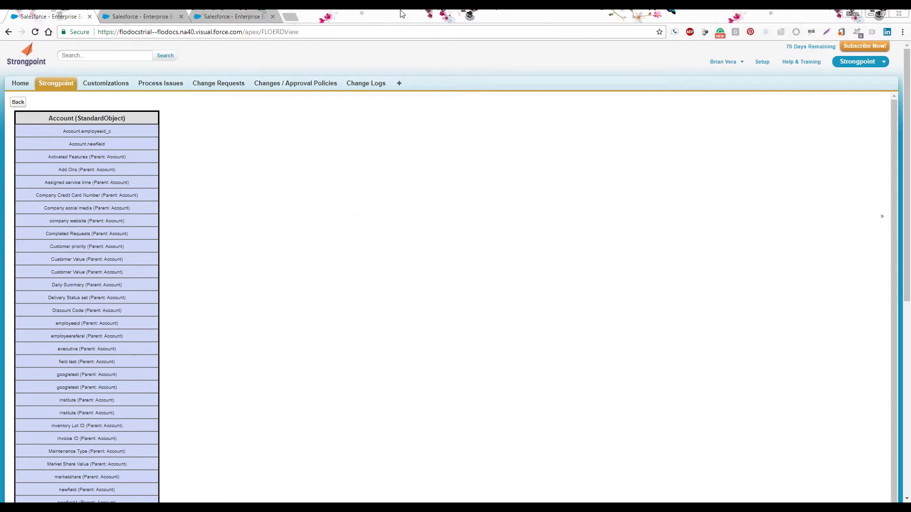
Step: Expand the Add Ons field in the Account object diagram to show its details and dependencies
scroll(366, 151, "down", 2)
scroll(366, 152, "up", 2)
scroll(451, 294, "down", 1)
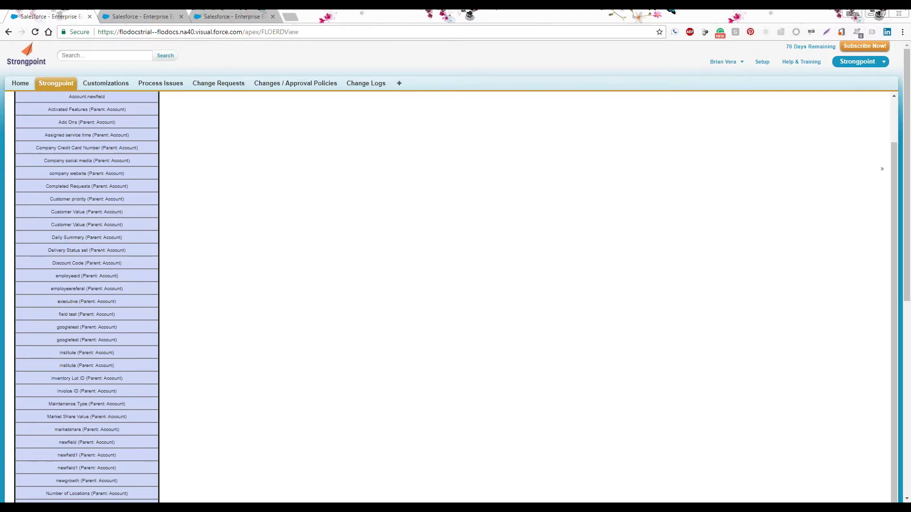
scroll(215, 134, "up", 1)
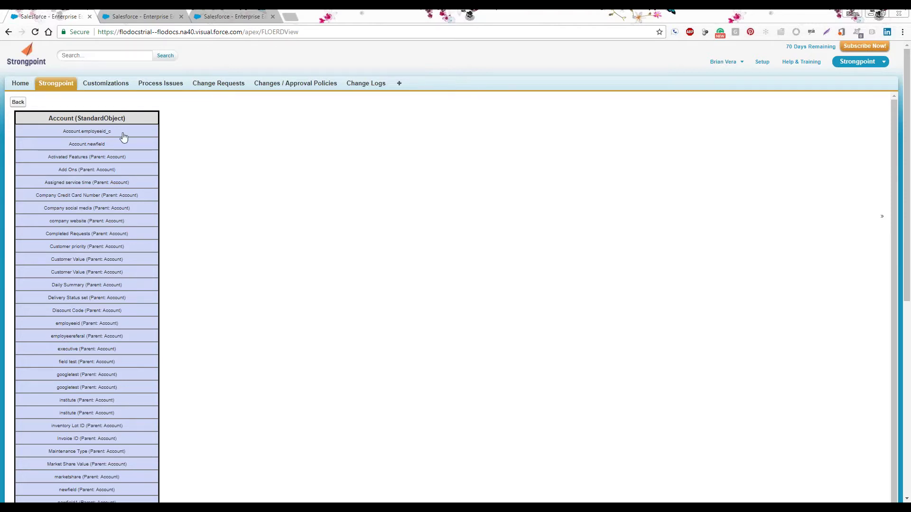
scroll(123, 138, "down", 1)
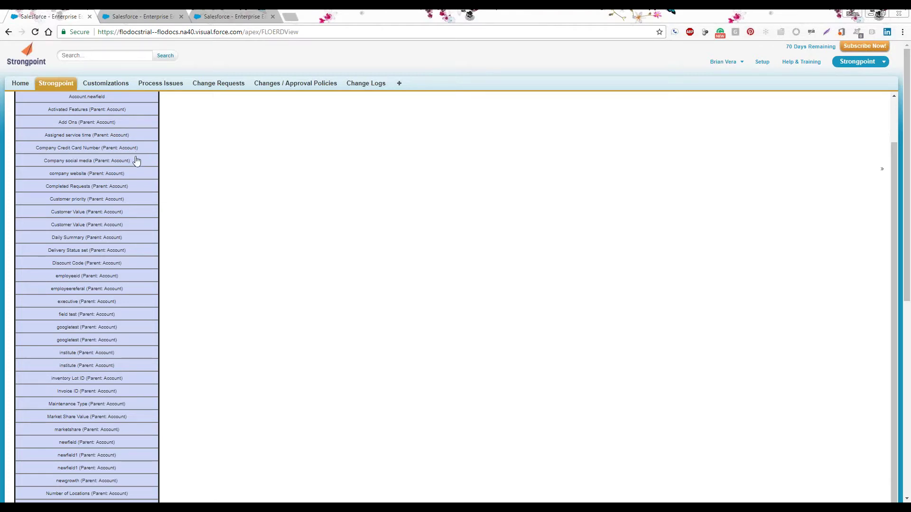
scroll(136, 164, "down", 1)
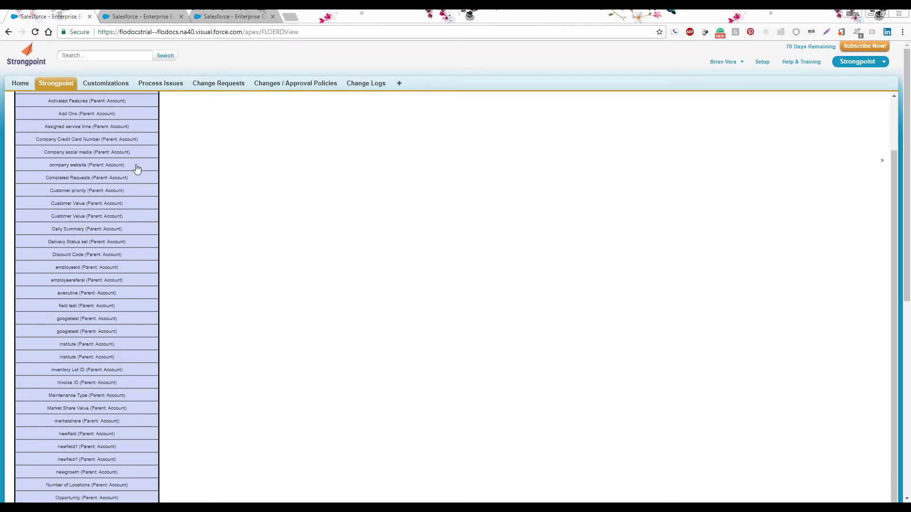
scroll(136, 230, "up", 2)
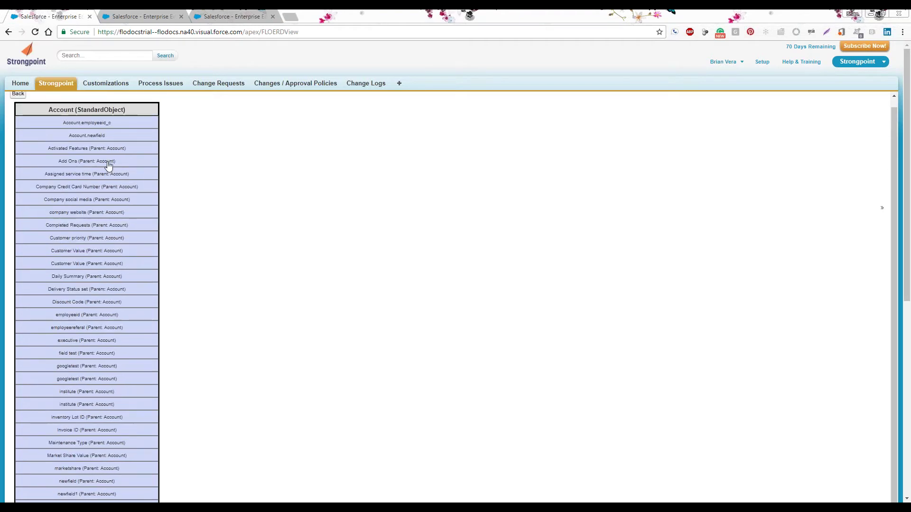
left_click(110, 161)
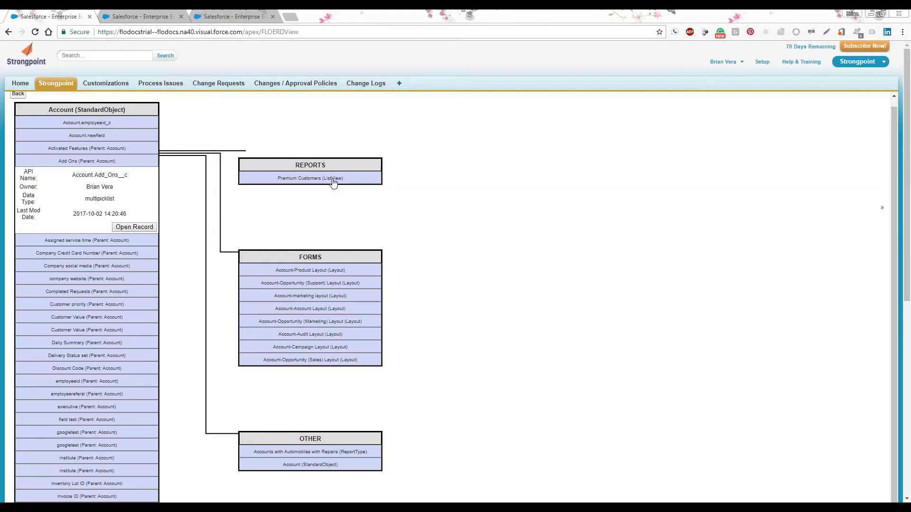
Step: Expand the Discount Code field in the Account object diagram to show its details and dependencies
scroll(333, 178, "down", 1)
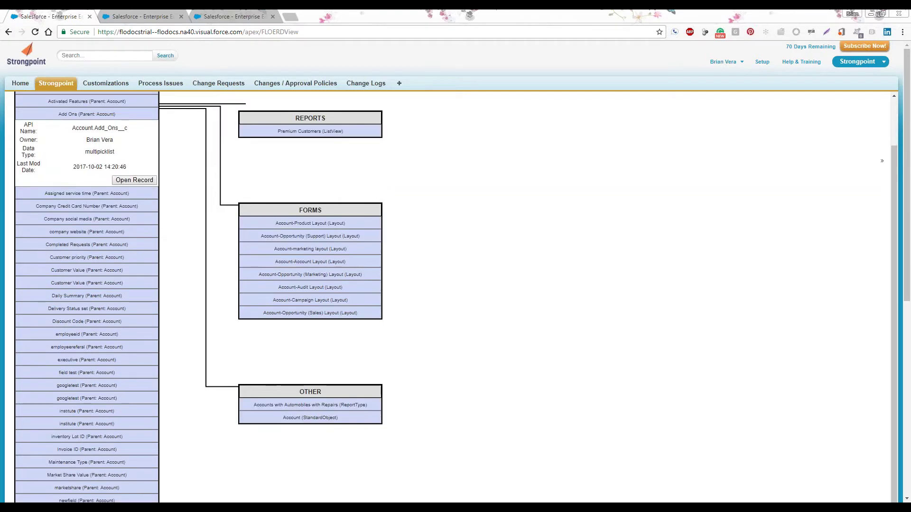
scroll(247, 186, "down", 1)
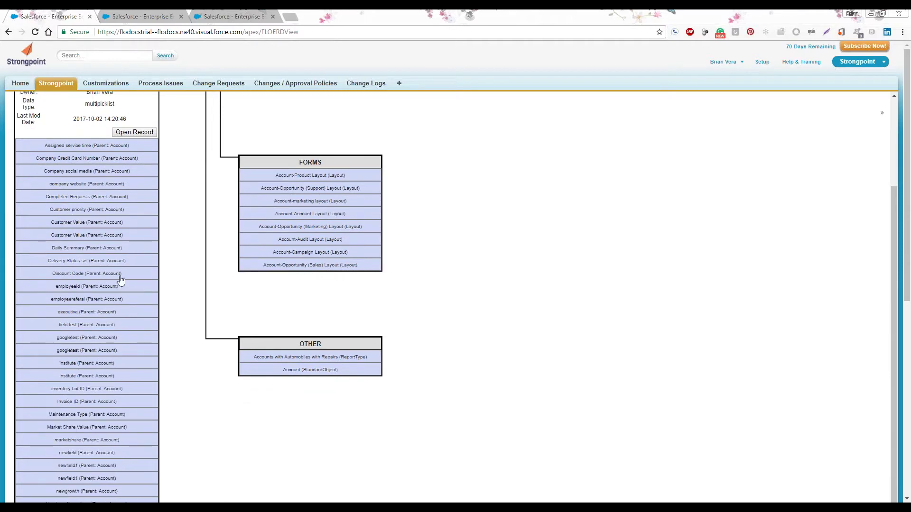
left_click(120, 278)
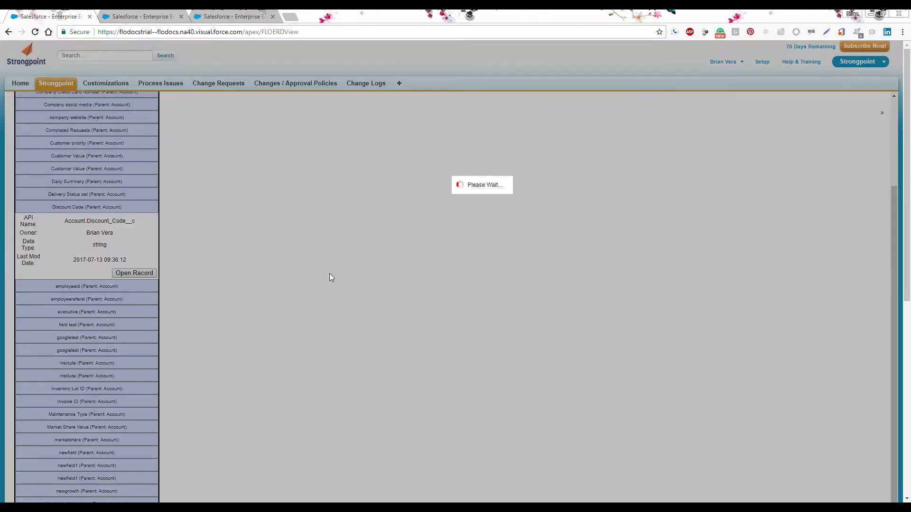
Step: Examine the scripts, reports, forms, workflows and other items connected to the Discount Code field
scroll(492, 184, "down", 2)
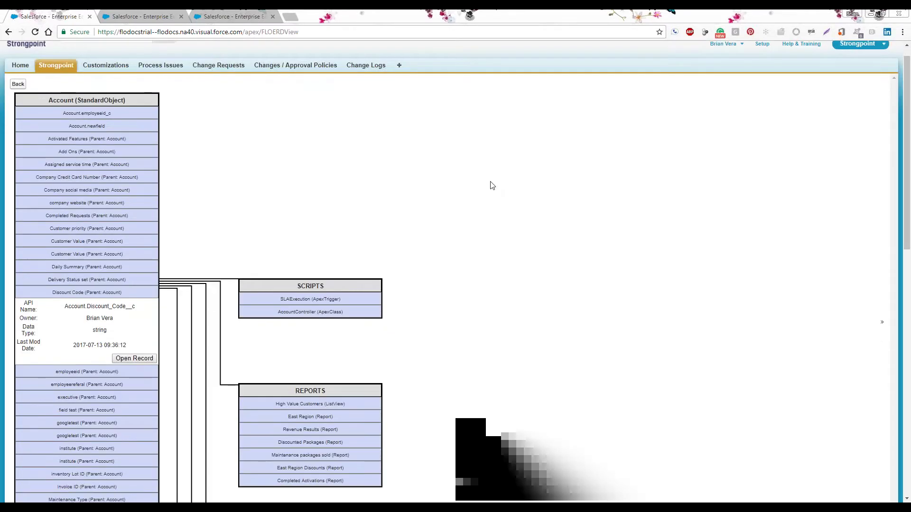
scroll(536, 179, "down", 2)
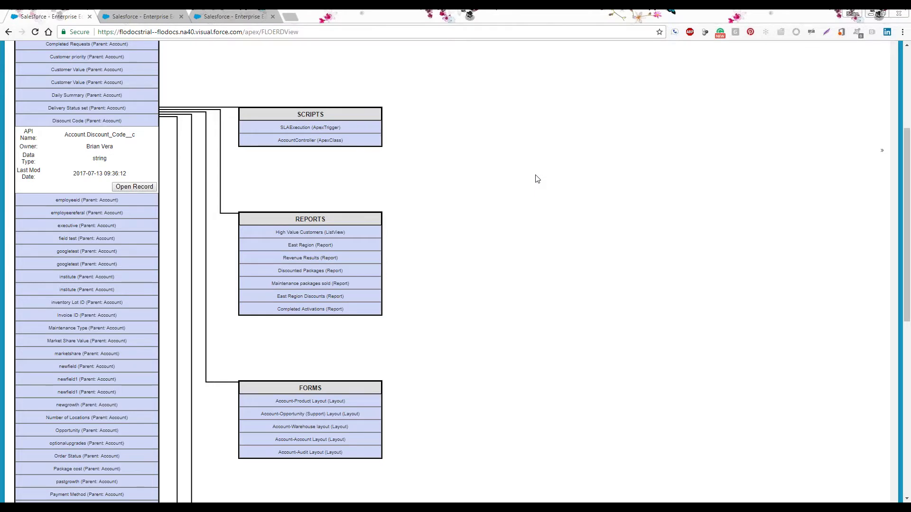
scroll(535, 178, "down", 1)
scroll(535, 177, "up", 1)
scroll(334, 138, "down", 1)
scroll(334, 138, "down", 1)
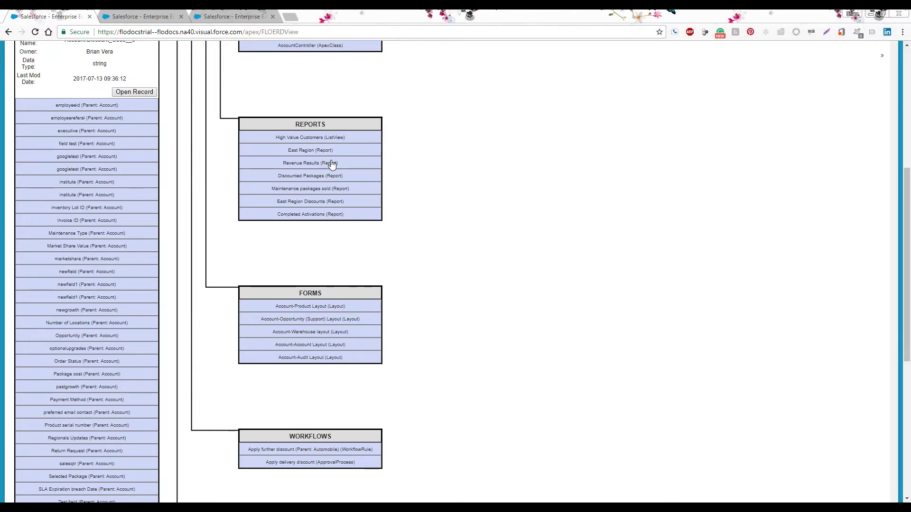
scroll(332, 164, "down", 3)
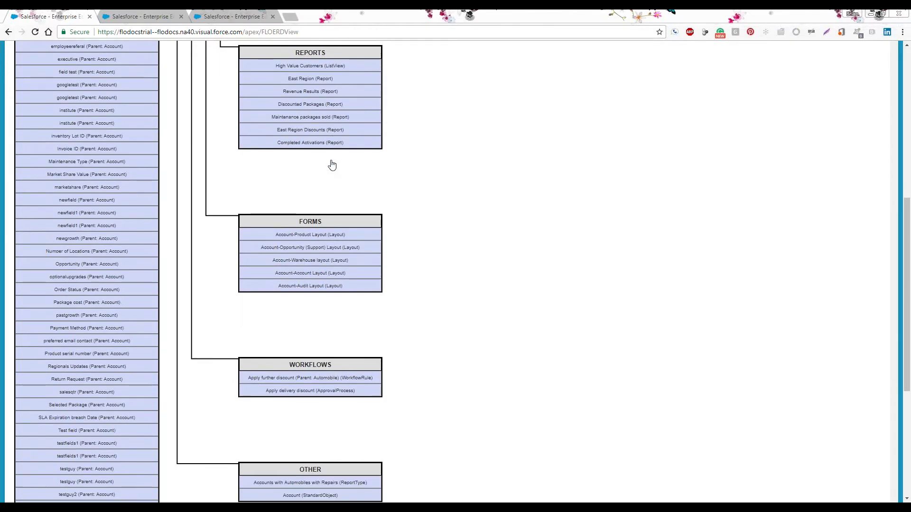
scroll(339, 175, "down", 1)
scroll(351, 190, "down", 2)
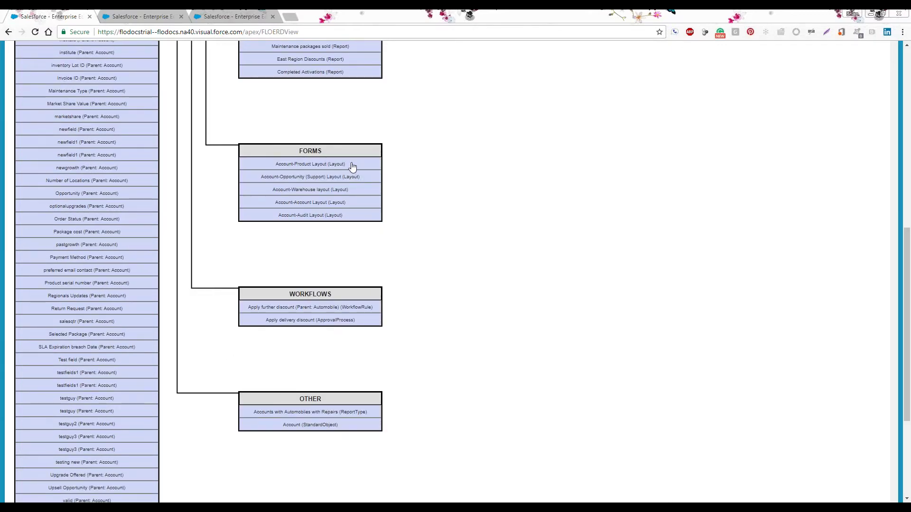
scroll(352, 166, "down", 2)
scroll(356, 173, "up", 2)
scroll(361, 164, "down", 1)
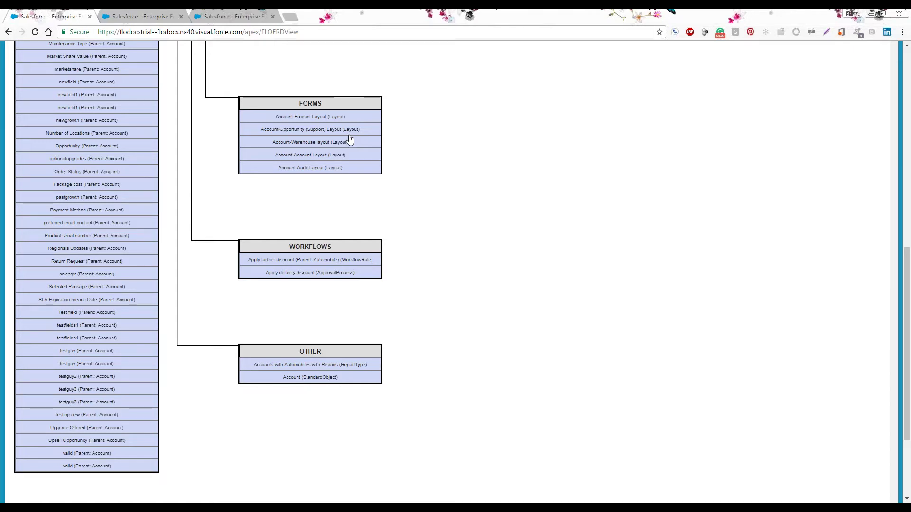
scroll(351, 147, "down", 2)
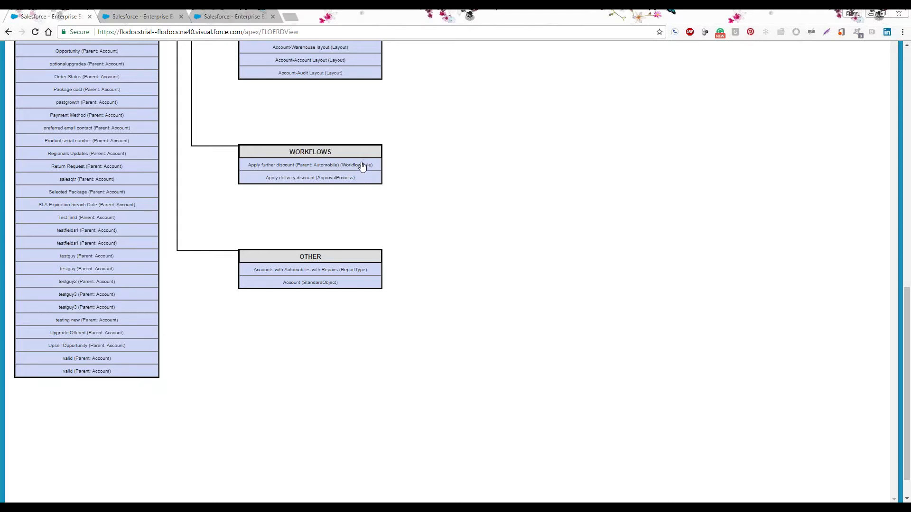
scroll(362, 166, "down", 1)
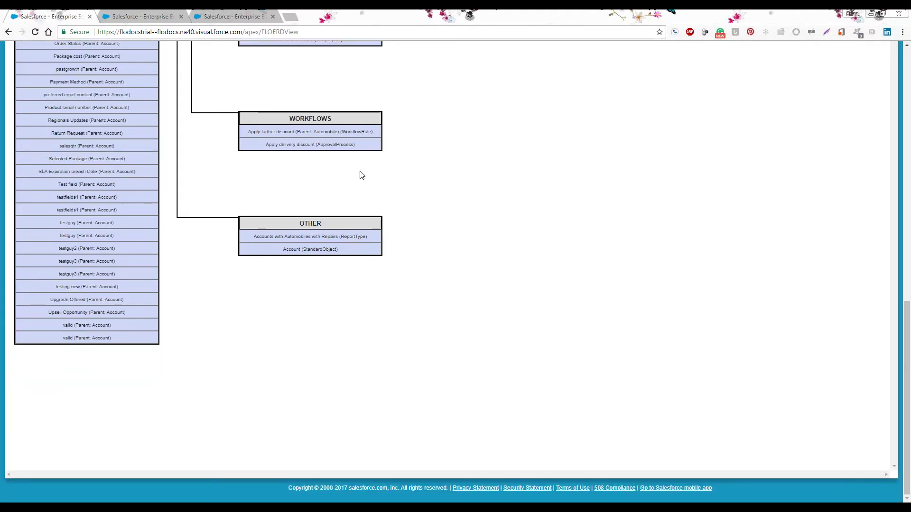
Step: Open the full customization record of the Discount Code field from its expanded details in the diagram
scroll(362, 176, "up", 2)
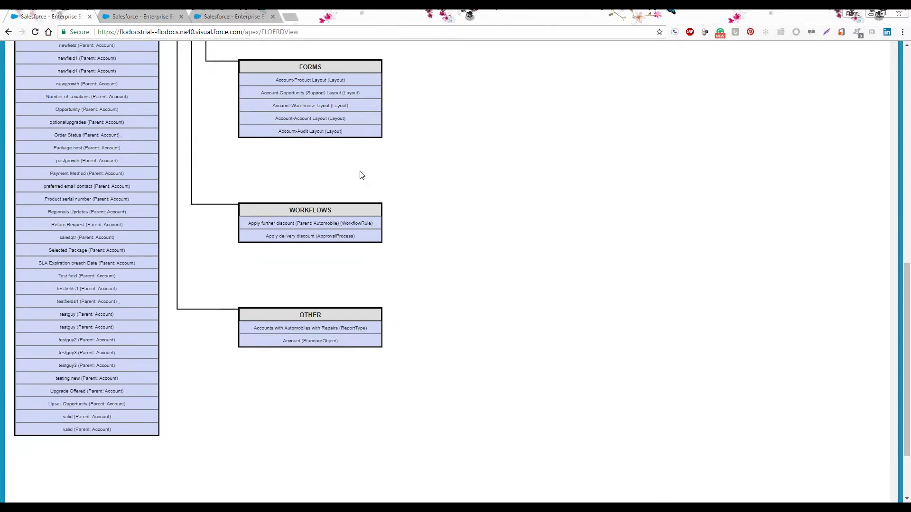
scroll(362, 176, "up", 2)
scroll(365, 140, "up", 4)
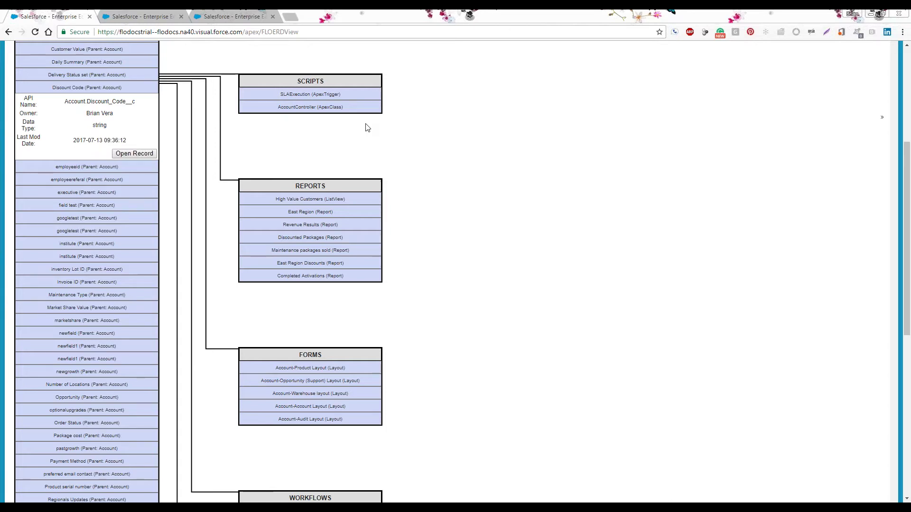
scroll(366, 127, "up", 2)
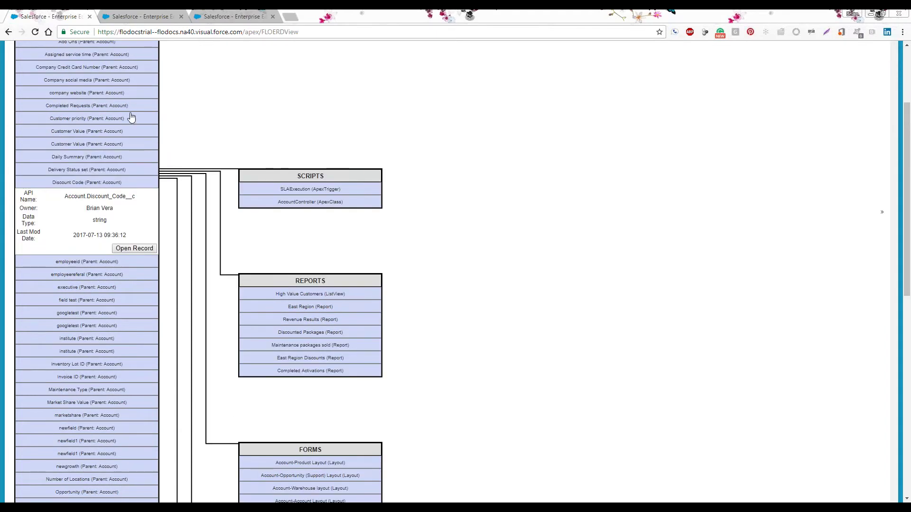
scroll(130, 116, "up", 1)
scroll(134, 124, "up", 1)
scroll(137, 134, "down", 2)
scroll(155, 135, "down", 2)
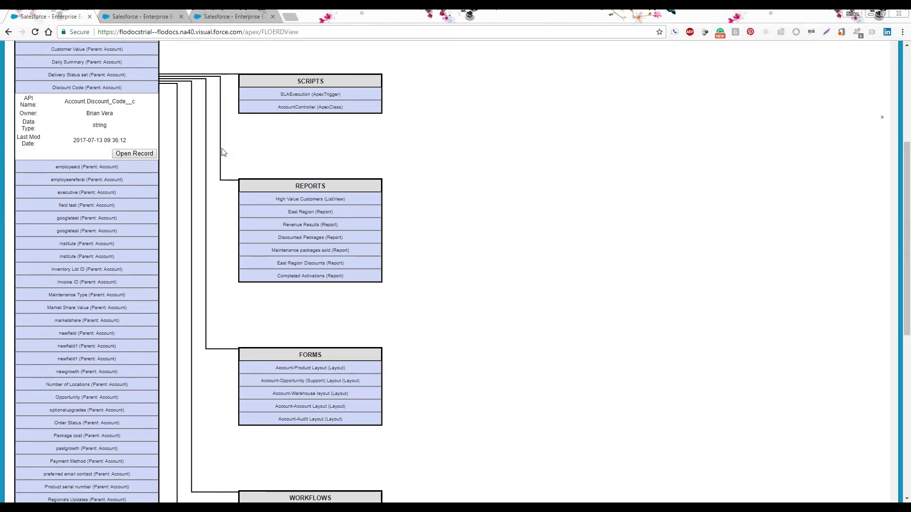
left_click(150, 154)
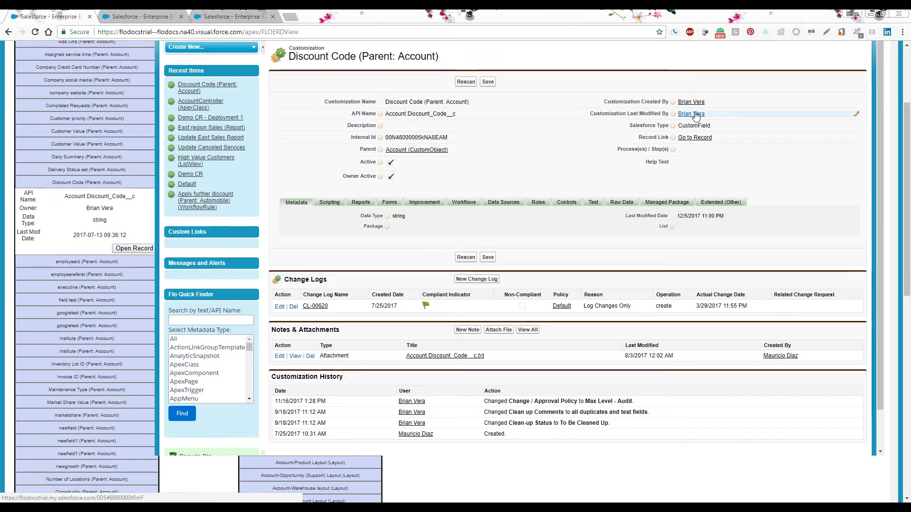
Step: Review the Discount Code record's general details, metadata, change logs, attachments and customization history
mouse_move(694, 114)
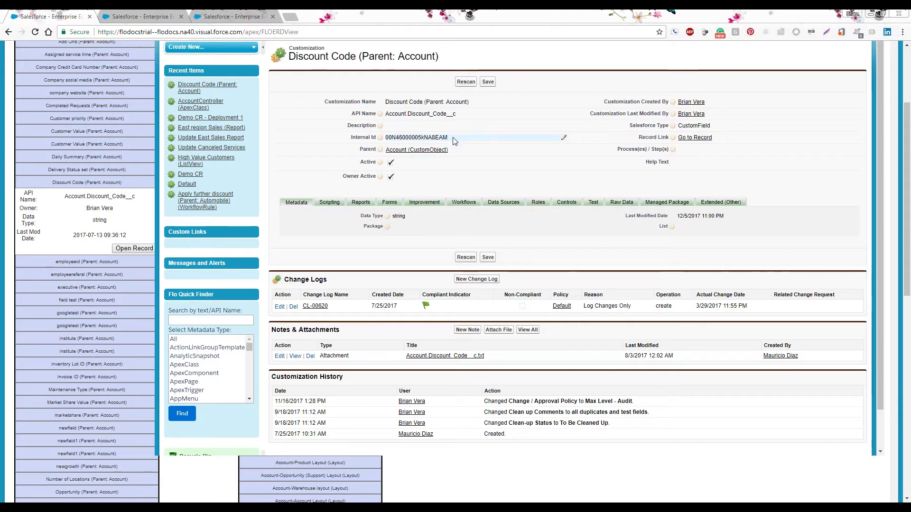
scroll(453, 141, "down", 1)
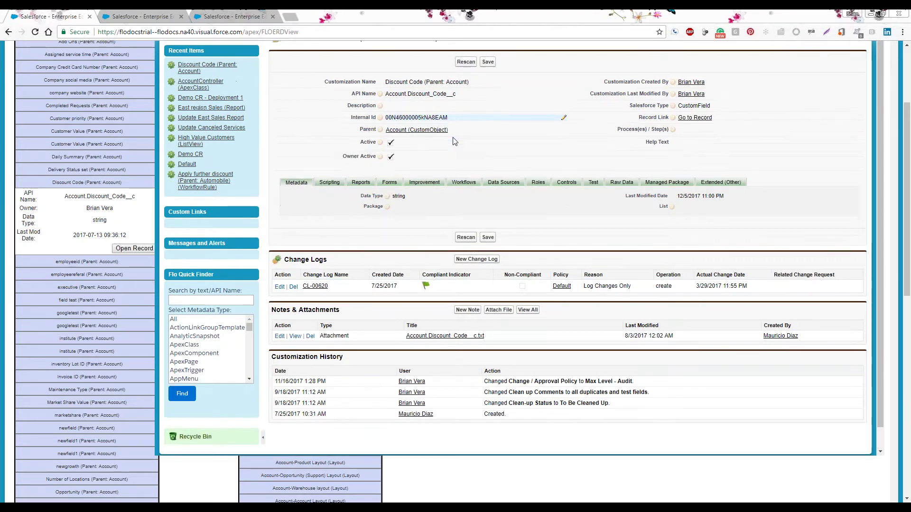
scroll(454, 141, "down", 1)
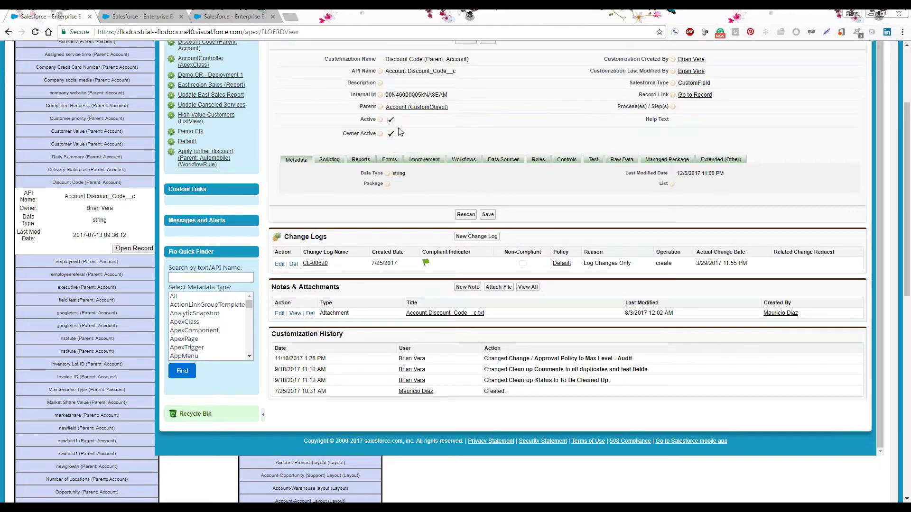
scroll(398, 131, "down", 1)
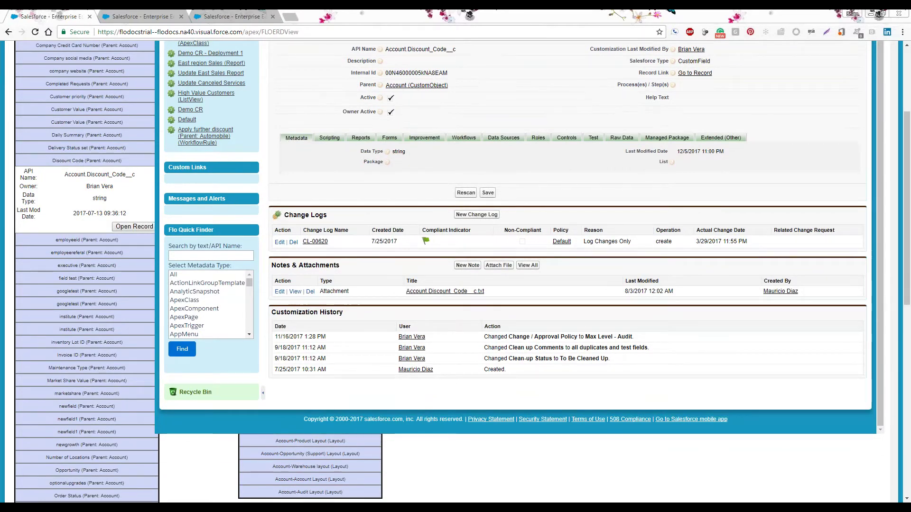
scroll(401, 144, "down", 1)
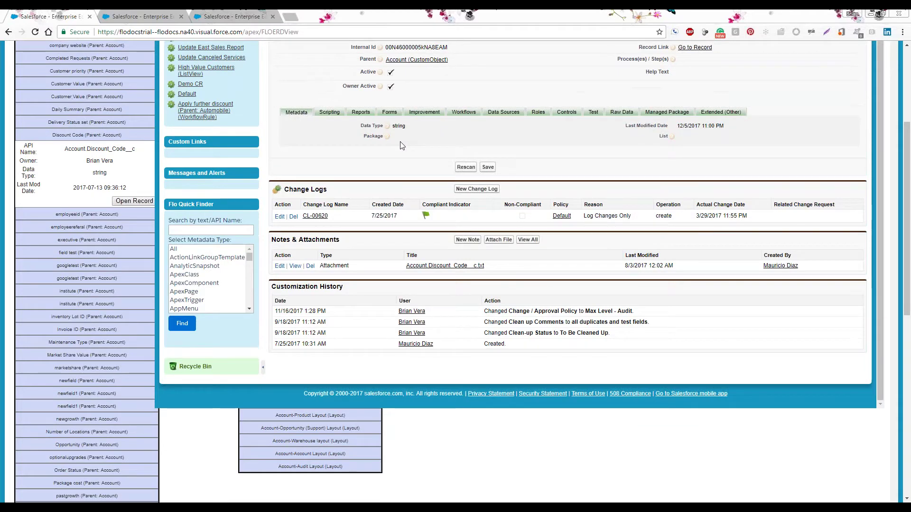
scroll(401, 145, "up", 1)
scroll(400, 142, "up", 1)
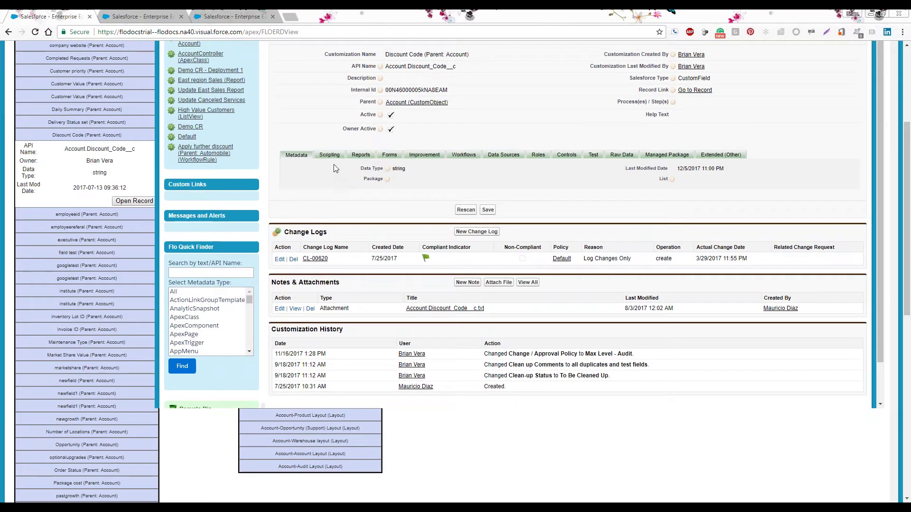
Step: View the scripts, reports and form layouts related to the Discount Code customization in its record
left_click(330, 155)
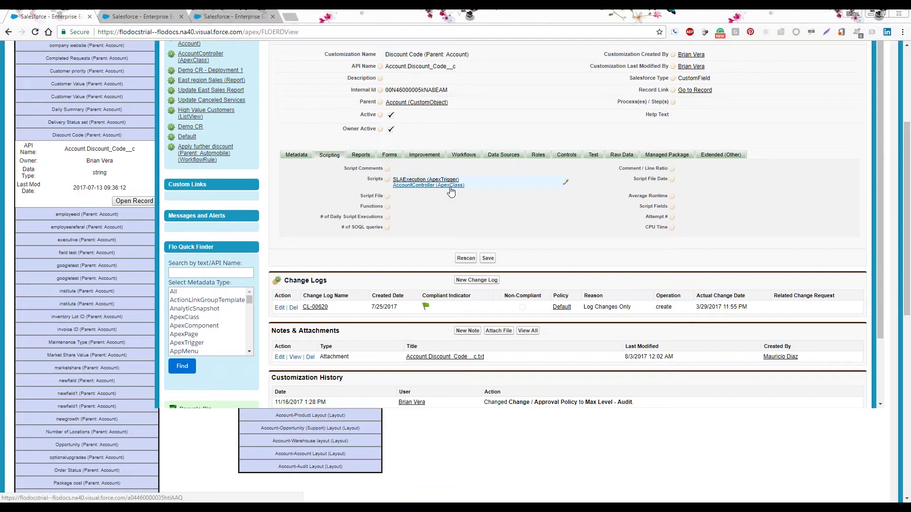
left_click(360, 156)
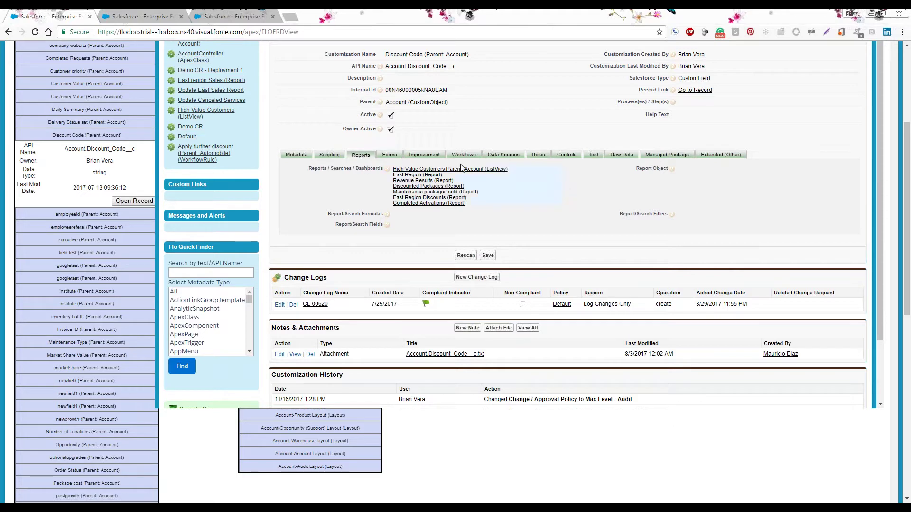
left_click(389, 155)
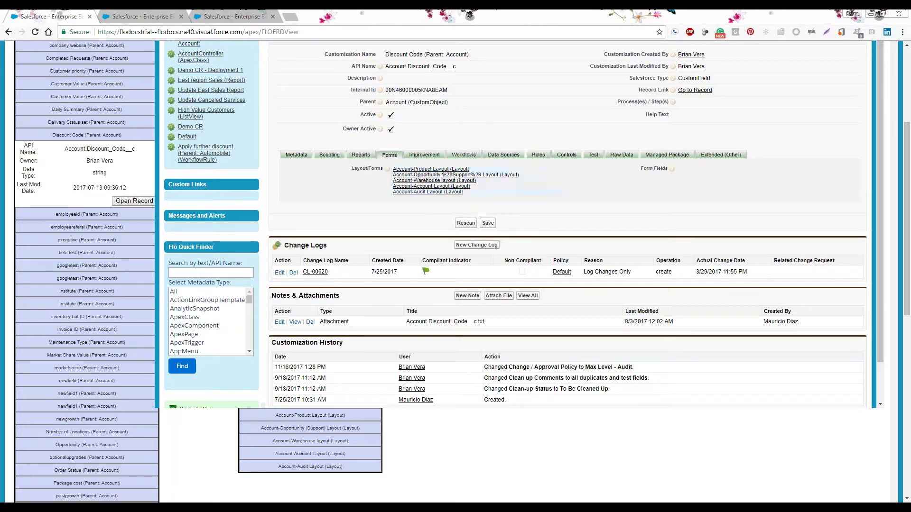
Step: In the Discount Code record's improvement details, change the Clean-up Status to Deleted
left_click(427, 156)
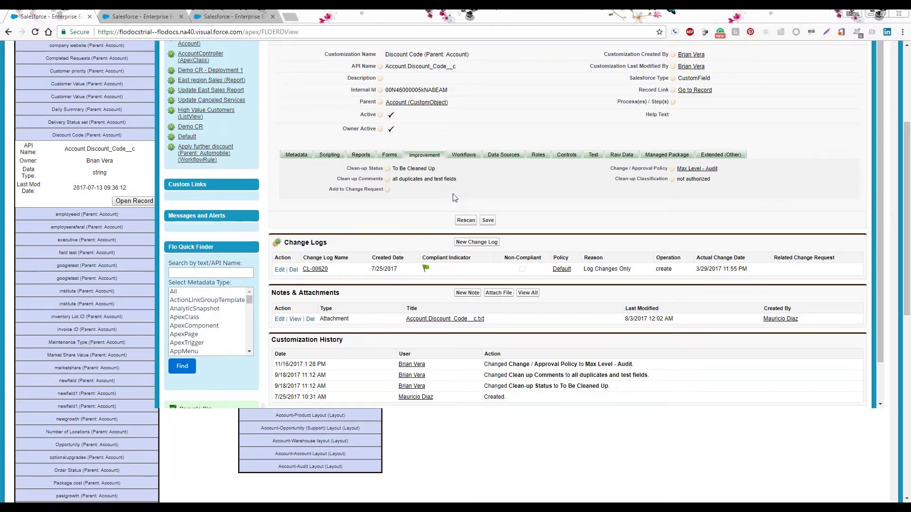
scroll(454, 197, "up", 2)
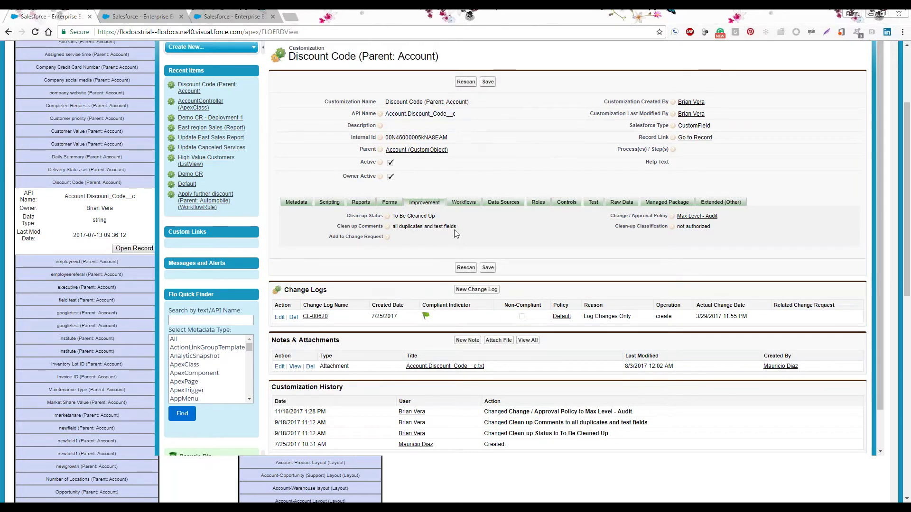
double_click(477, 216)
left_click(476, 218)
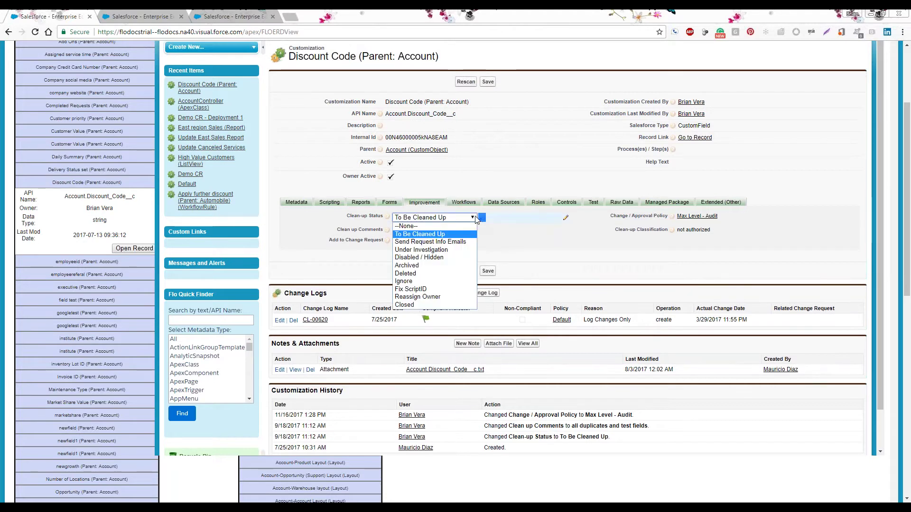
left_click(435, 274)
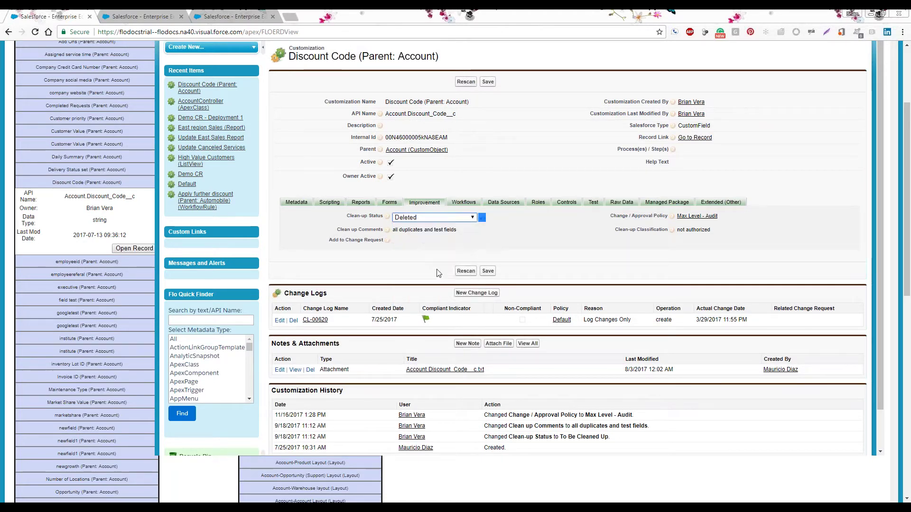
Step: Set the Discount Code record's Clean-up Status to Archived in its improvement details
left_click(474, 221)
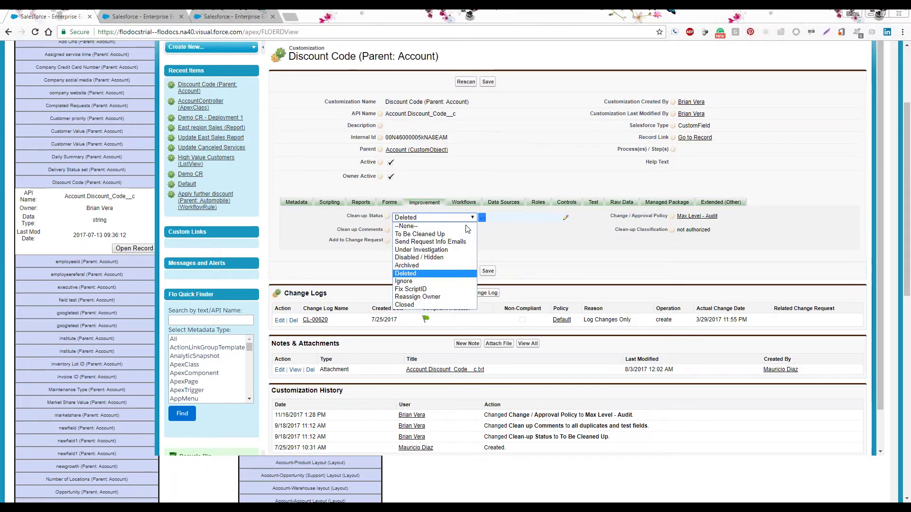
left_click(436, 266)
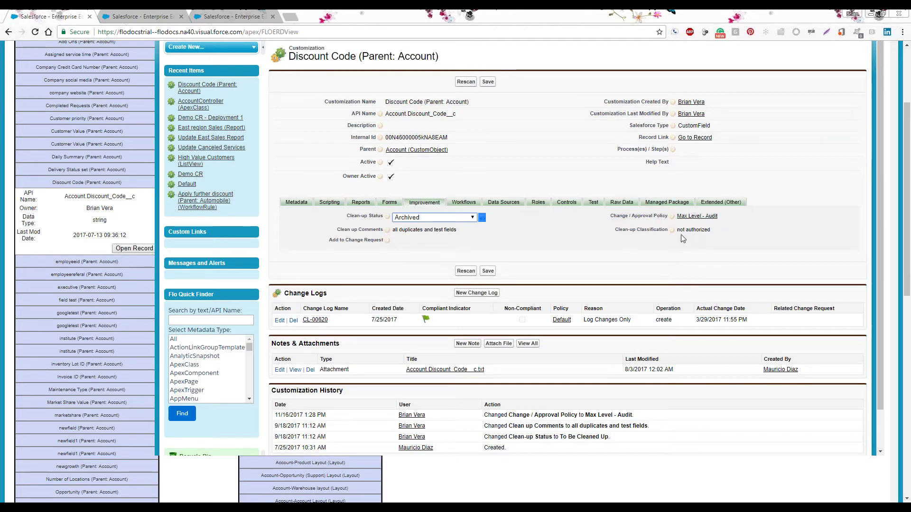
left_click(463, 223)
Step: View the workflows, roles and controls related to the Discount Code customization in its record
left_click(464, 203)
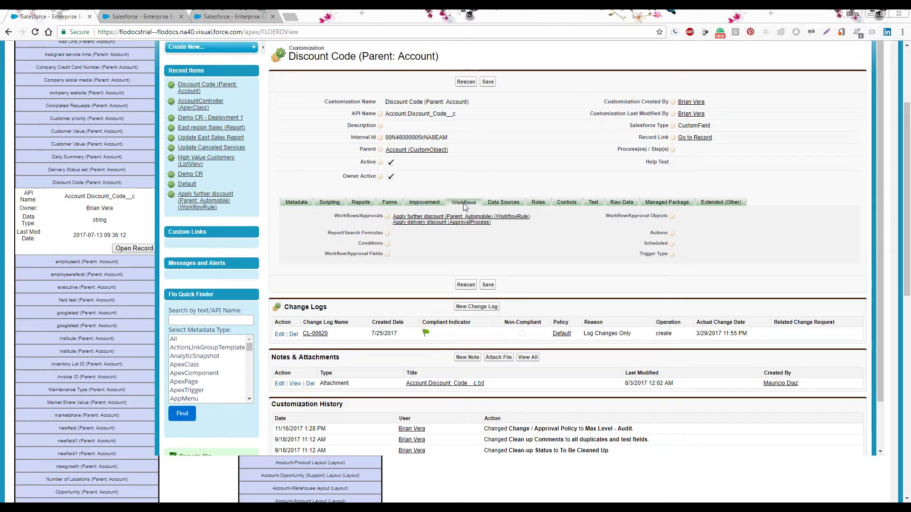
left_click(527, 202)
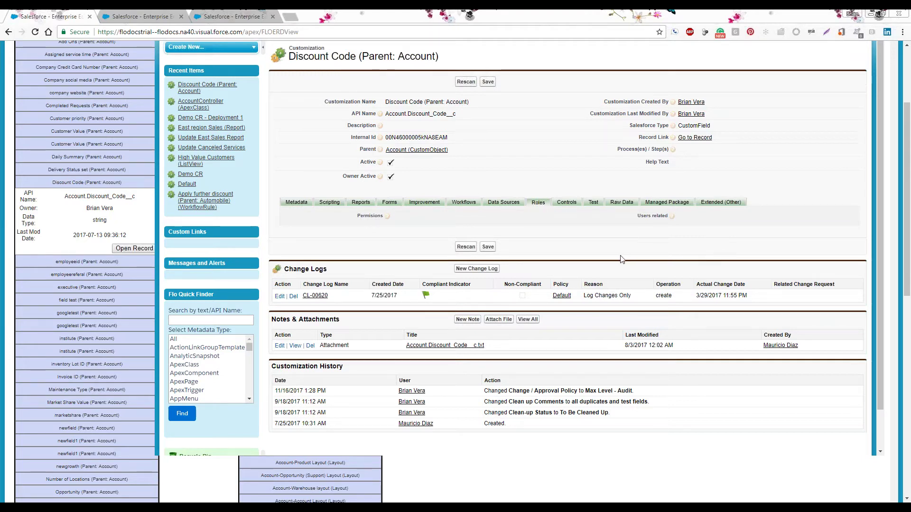
left_click(567, 203)
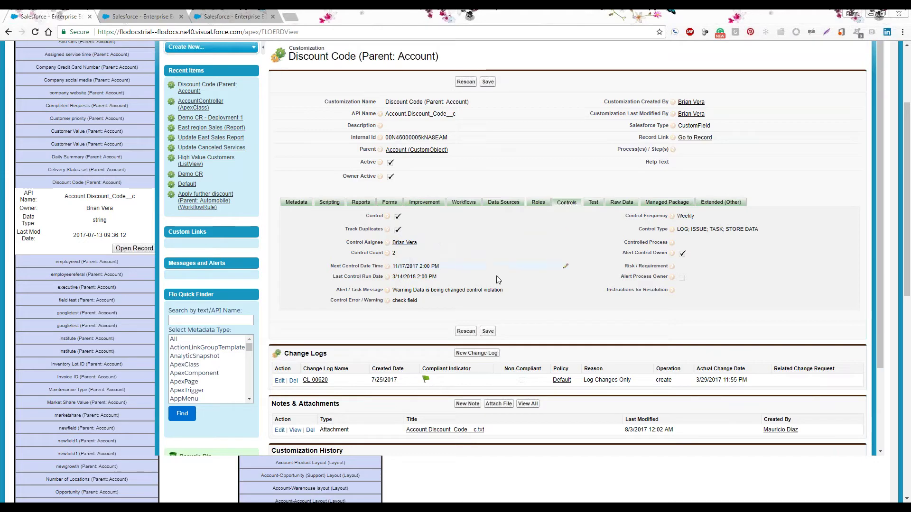
Step: Review the Discount Code record's raw data, including its full XML code
left_click(617, 203)
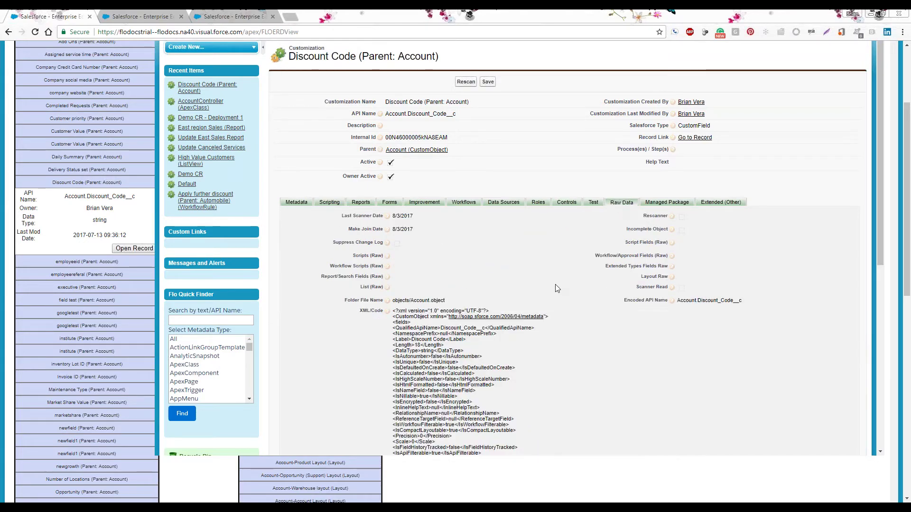
scroll(557, 289, "down", 1)
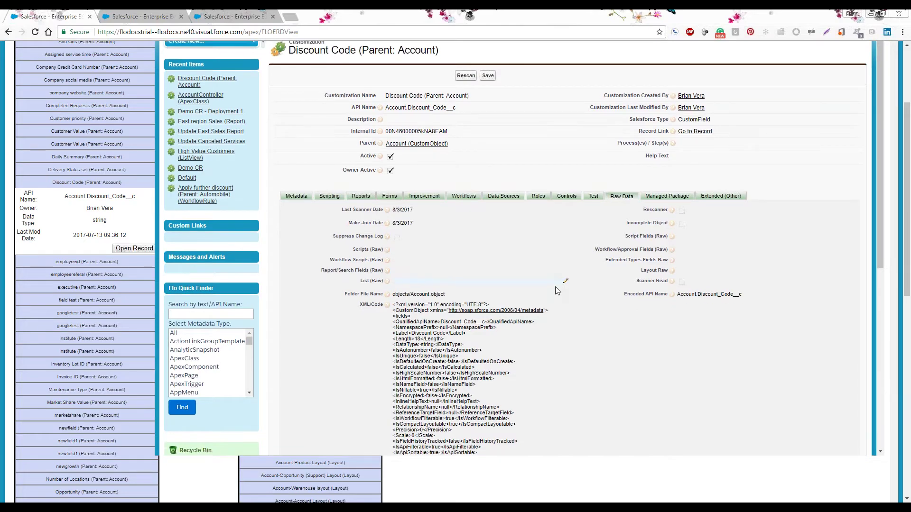
scroll(556, 294, "down", 1)
scroll(553, 295, "down", 1)
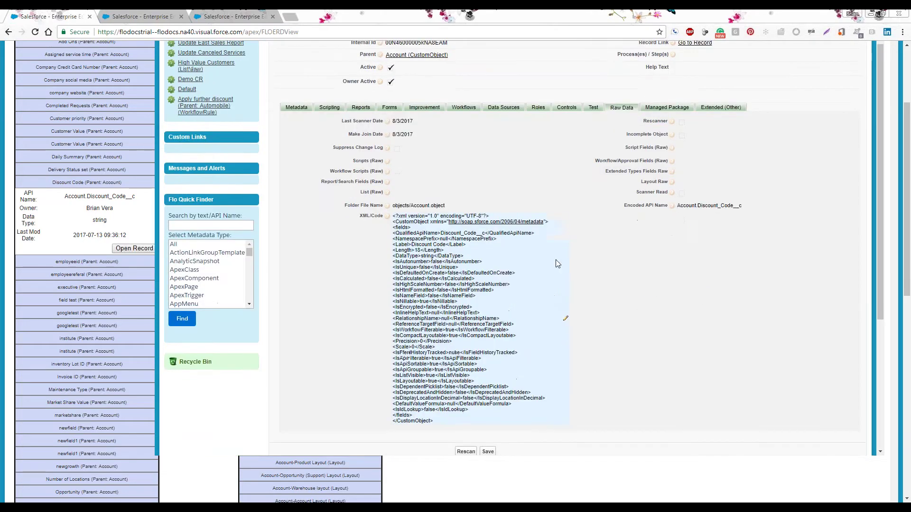
Step: View the Discount Code record's managed package and extended type details, along with its customization history
left_click(671, 108)
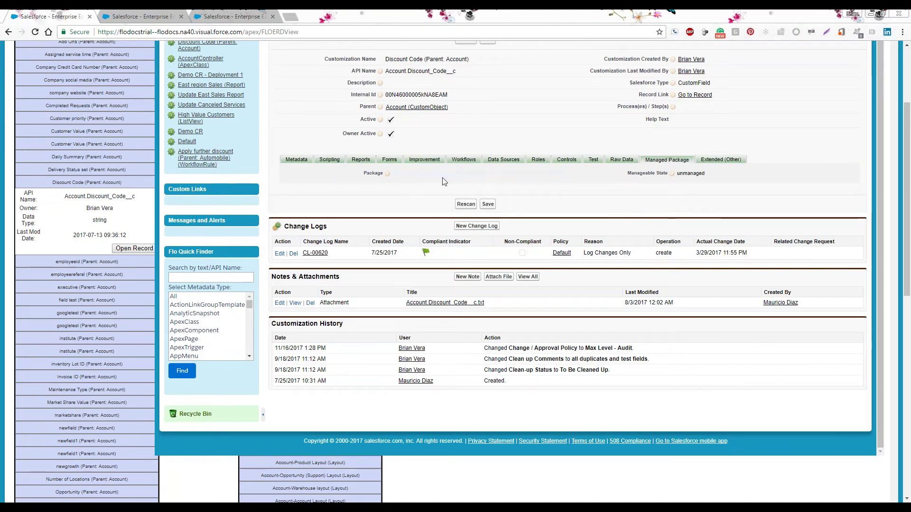
left_click(714, 161)
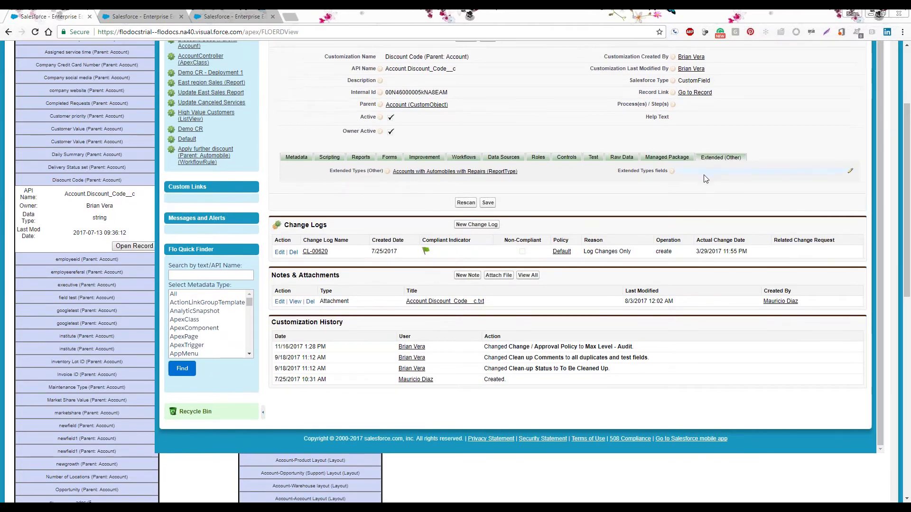
scroll(705, 177, "down", 1)
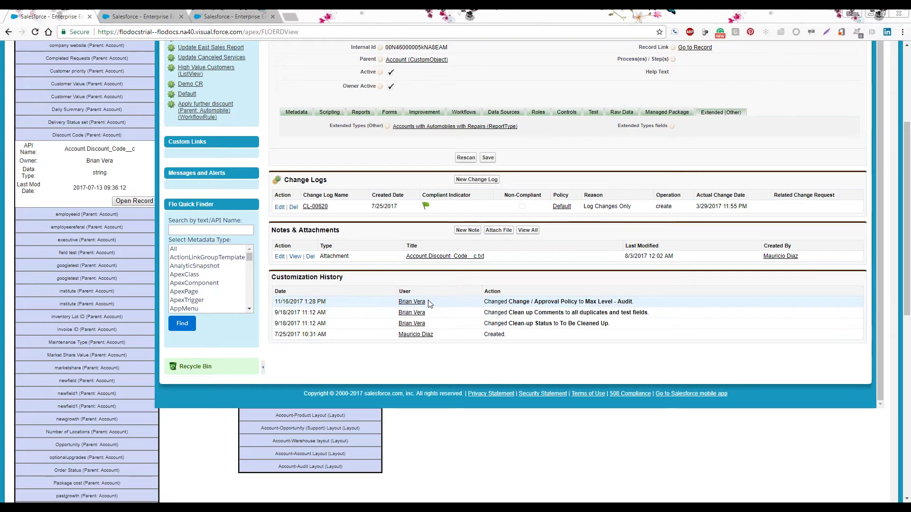
Step: Close the Discount Code record and expand the Apply further discount workflow rule in the diagram's Workflows group
scroll(432, 265, "up", 2)
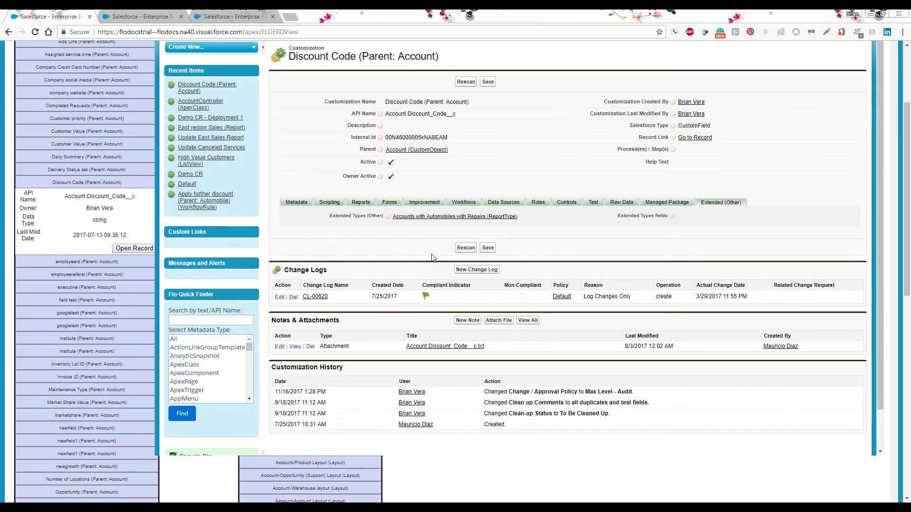
scroll(431, 258, "up", 2)
scroll(522, 244, "down", 1)
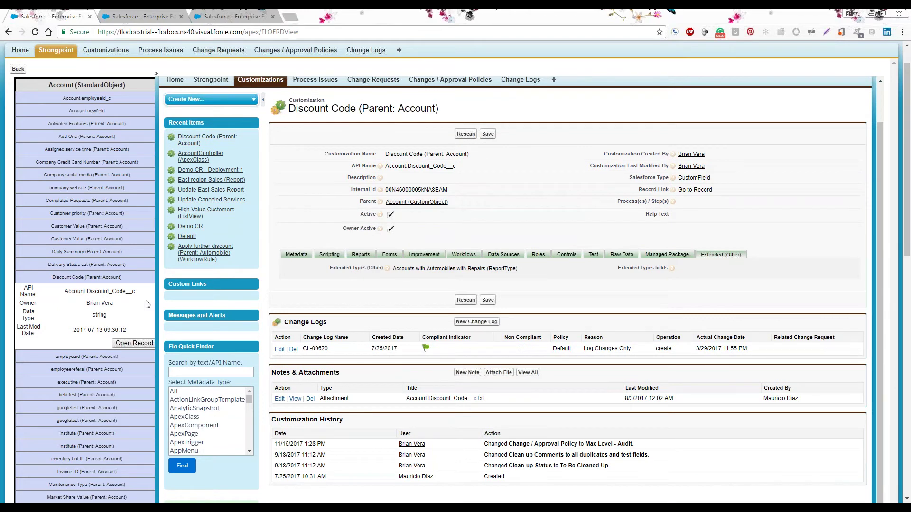
scroll(146, 303, "down", 4)
left_click(428, 207)
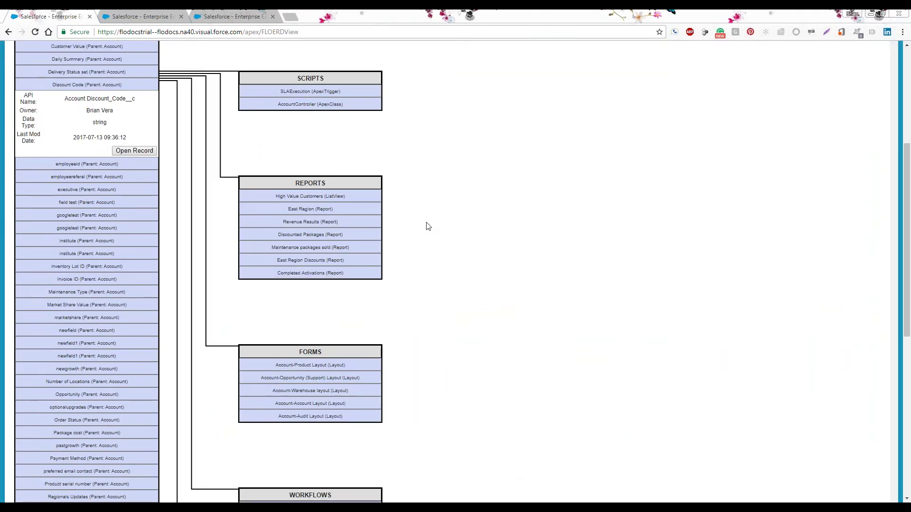
scroll(428, 227, "down", 3)
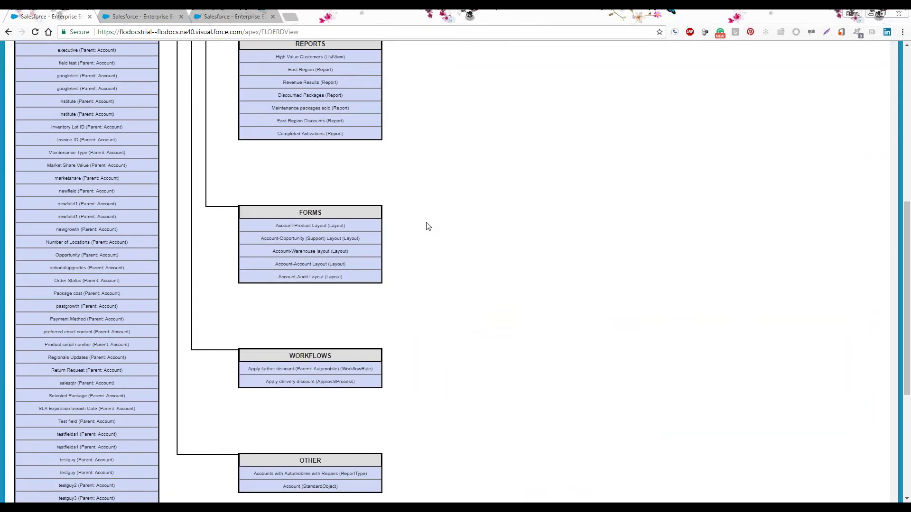
left_click(353, 374)
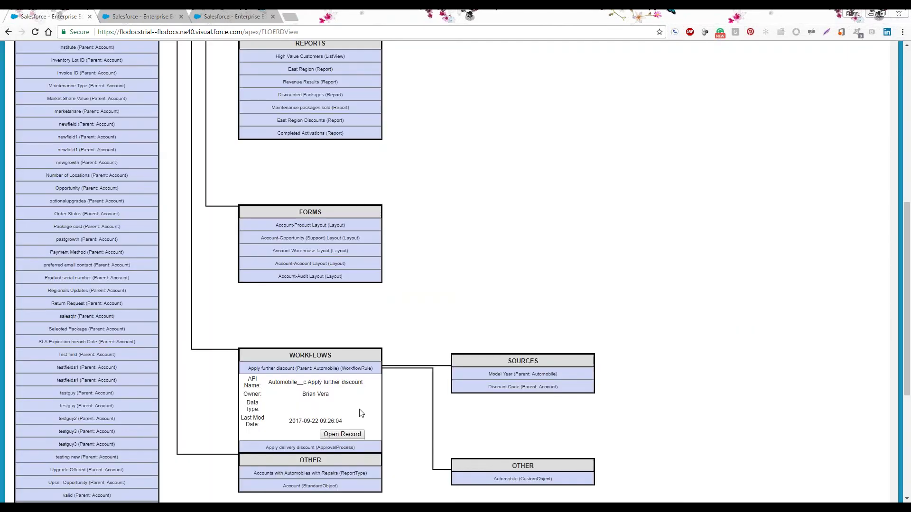
Step: Open the full customization record of the Apply further discount workflow rule from its expanded details
scroll(361, 412, "down", 2)
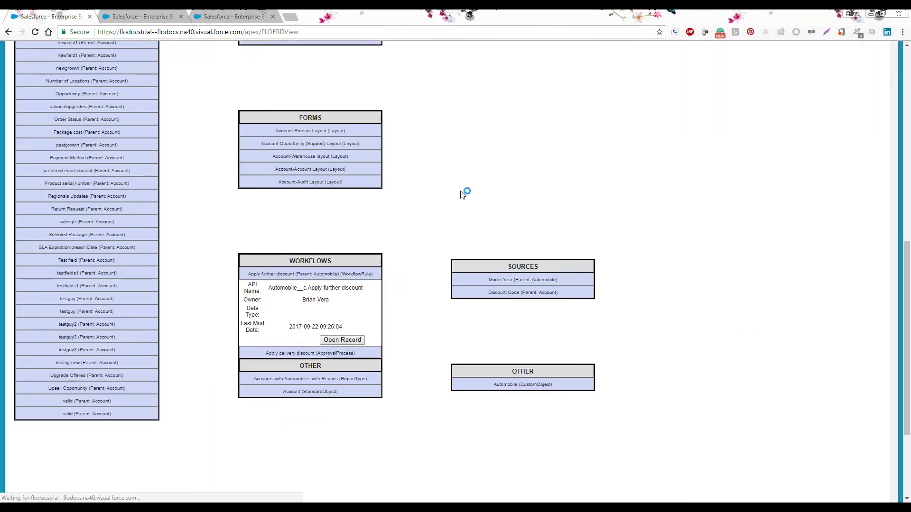
scroll(463, 194, "up", 3)
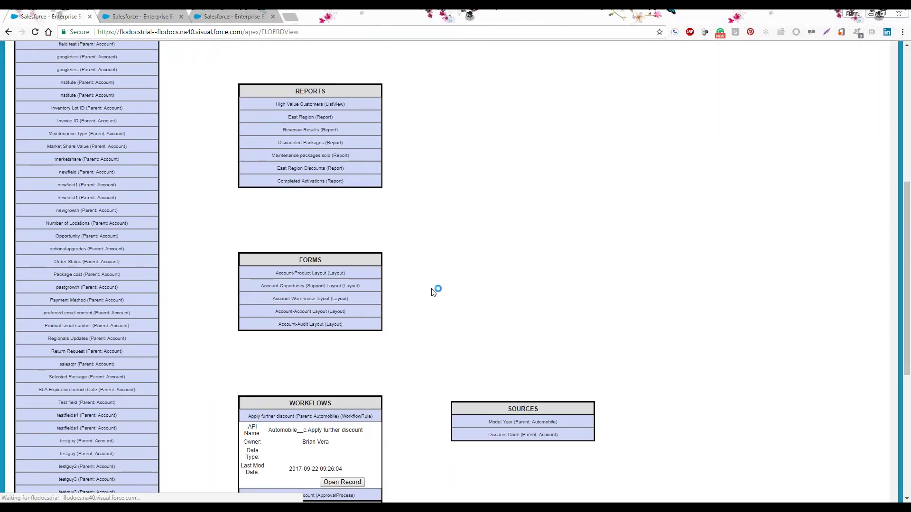
scroll(432, 295, "down", 1)
scroll(459, 223, "up", 3)
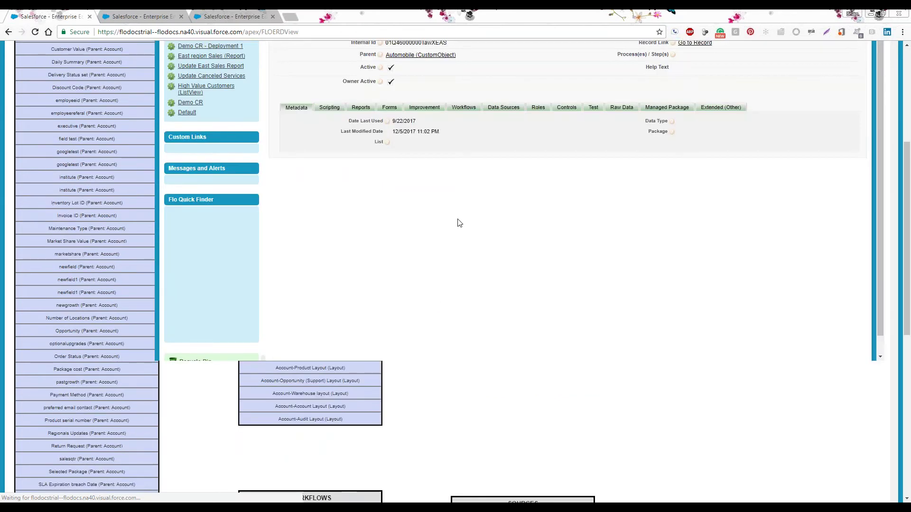
scroll(459, 223, "up", 3)
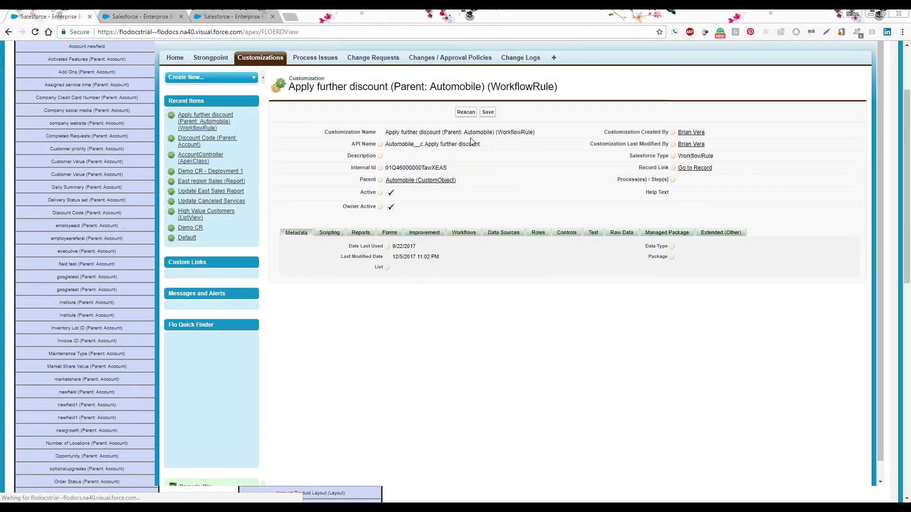
Step: Review the Apply further discount record's general details, metadata, change logs and attachments
scroll(463, 169, "up", 1)
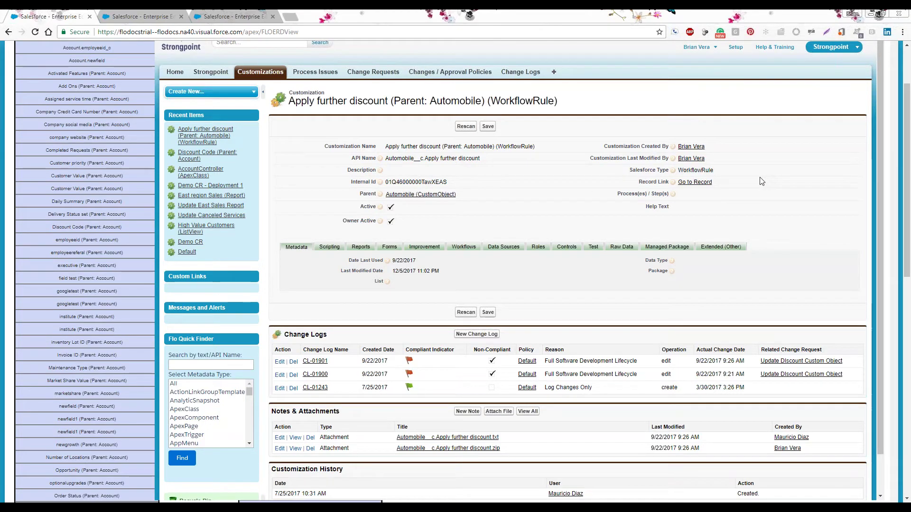
scroll(704, 187, "down", 1)
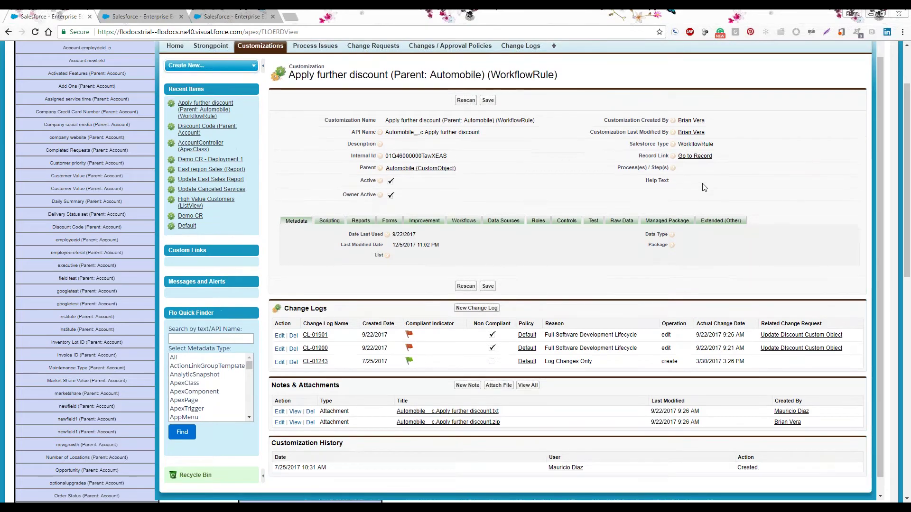
scroll(327, 204, "down", 1)
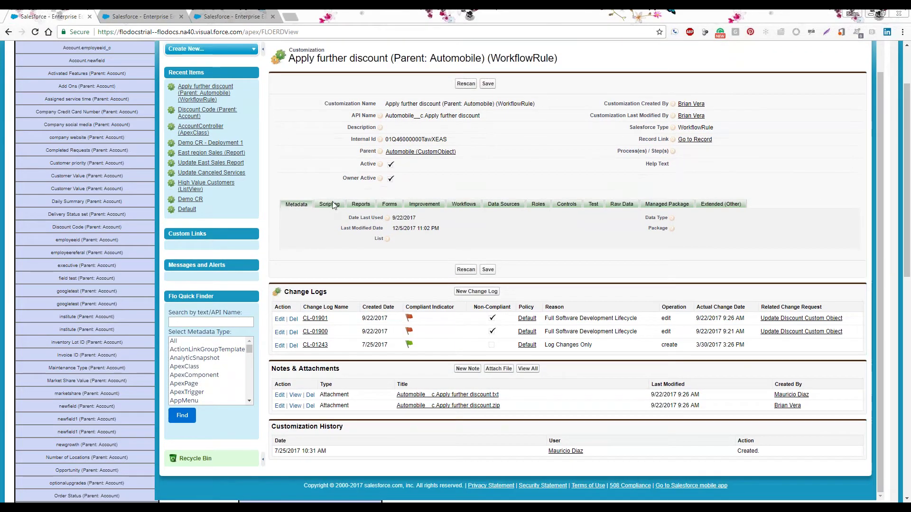
Step: View the Apply further discount rule's scripting details and its workflow conditions, fields and actions, plus the record's change logs
left_click(331, 204)
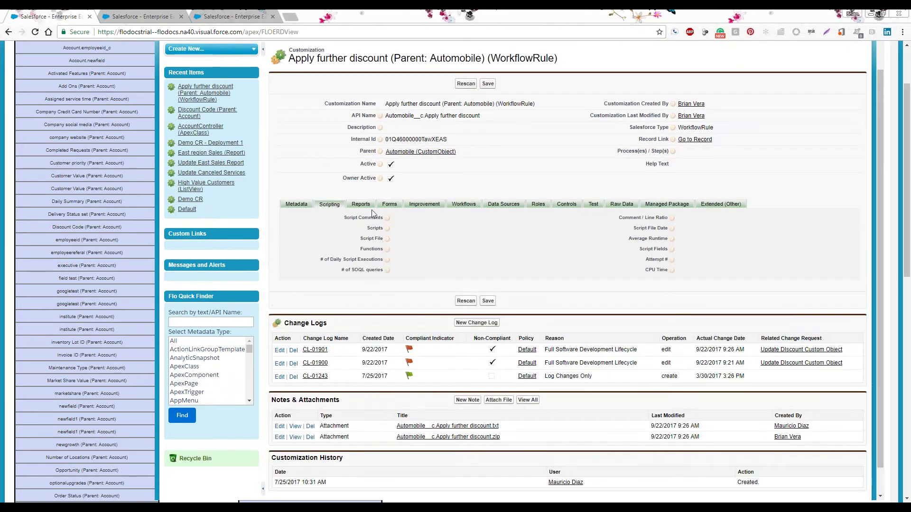
left_click(465, 205)
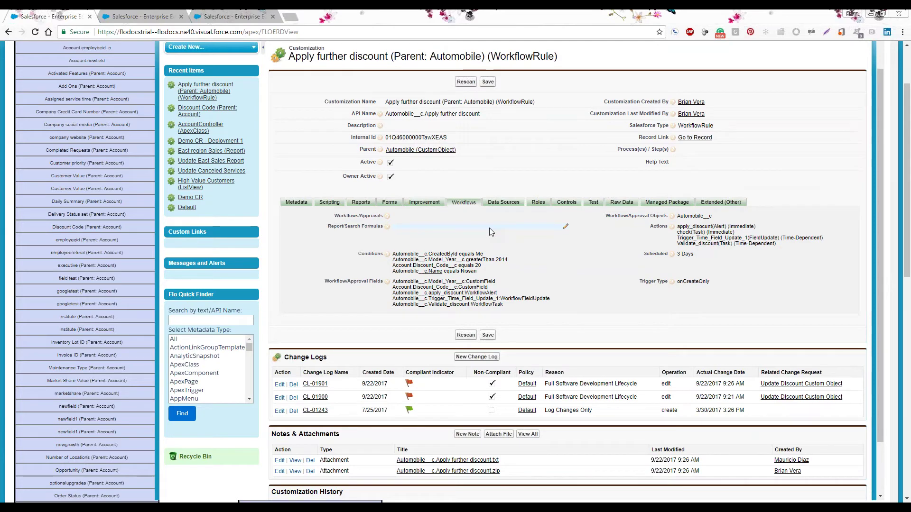
scroll(490, 230, "down", 1)
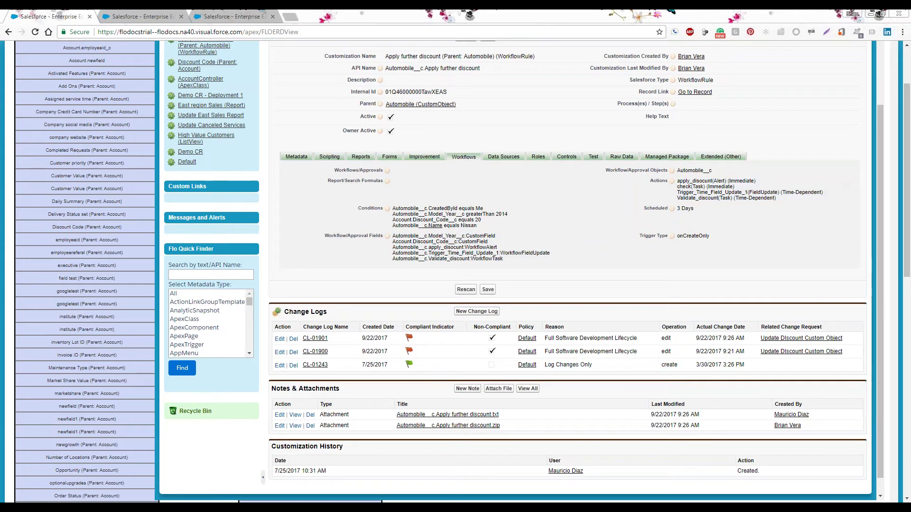
scroll(333, 346, "down", 1)
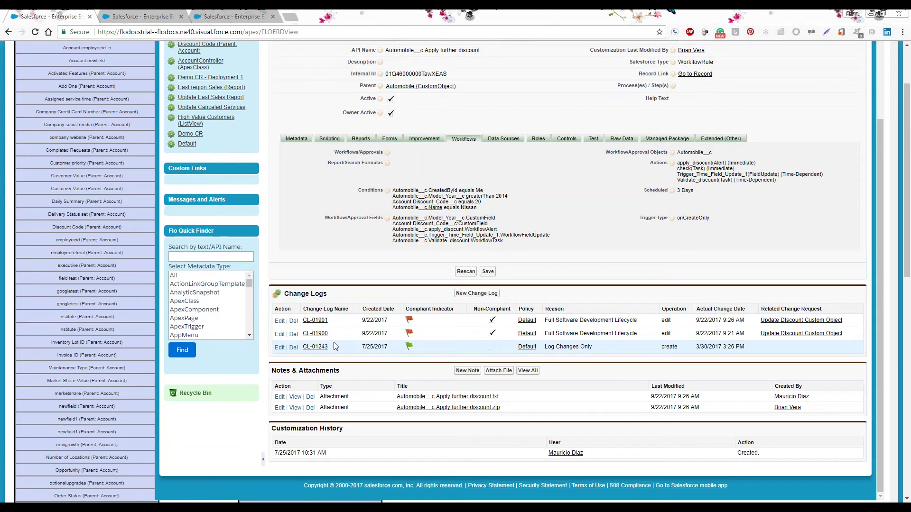
Step: Close the Apply further discount record and return to the Discount Code field's dependencies in the diagram
scroll(334, 346, "up", 10)
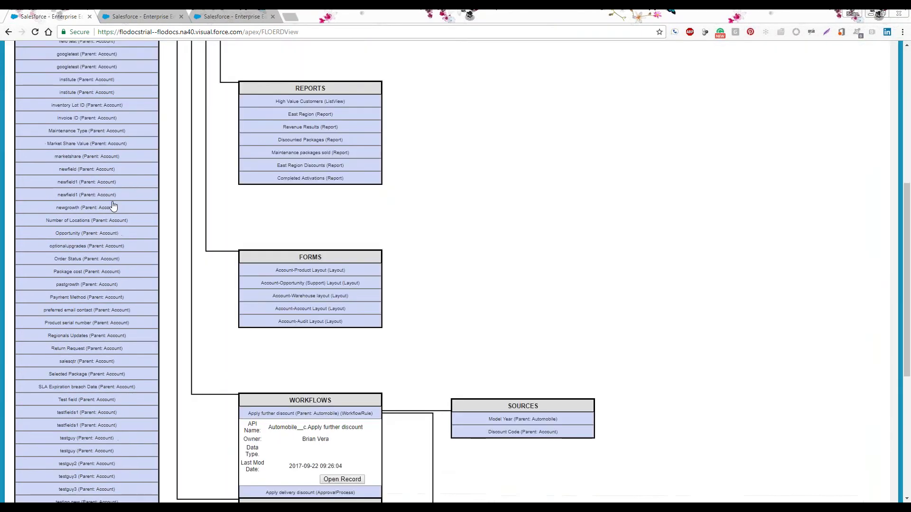
scroll(593, 184, "down", 1)
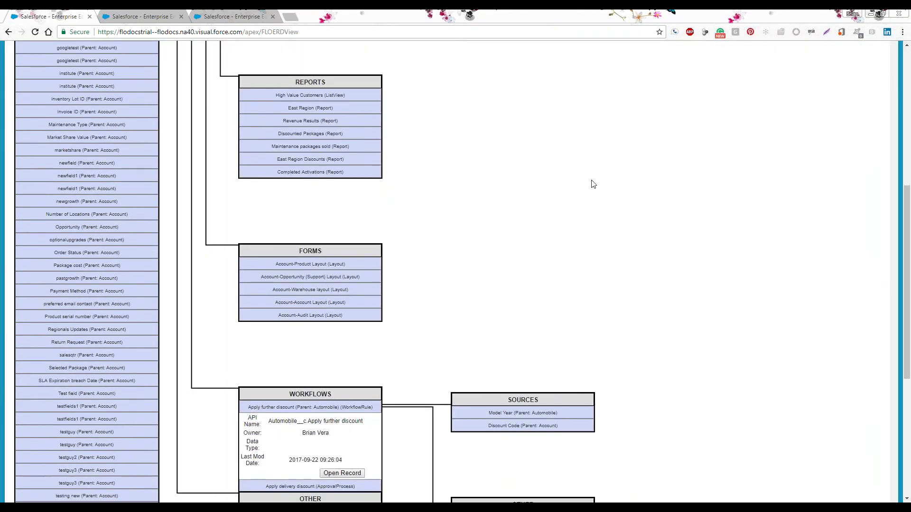
scroll(592, 184, "down", 1)
scroll(591, 188, "up", 3)
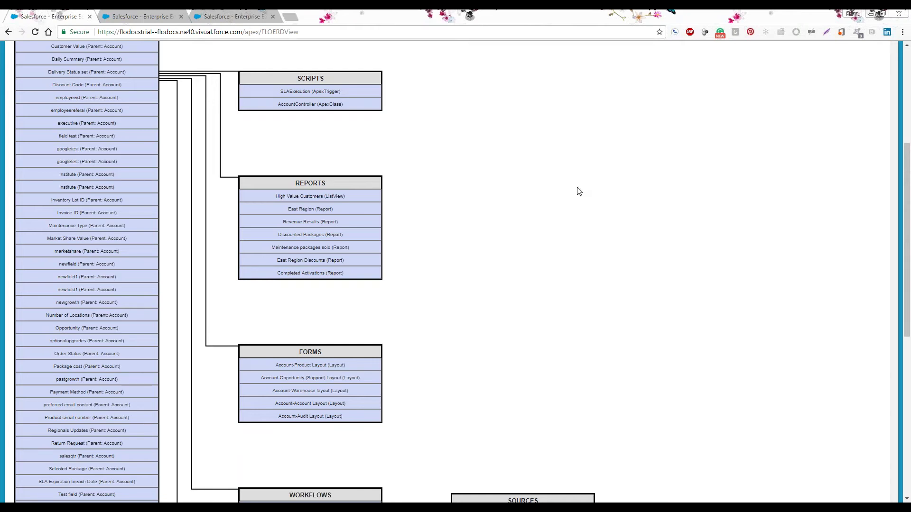
scroll(578, 191, "up", 2)
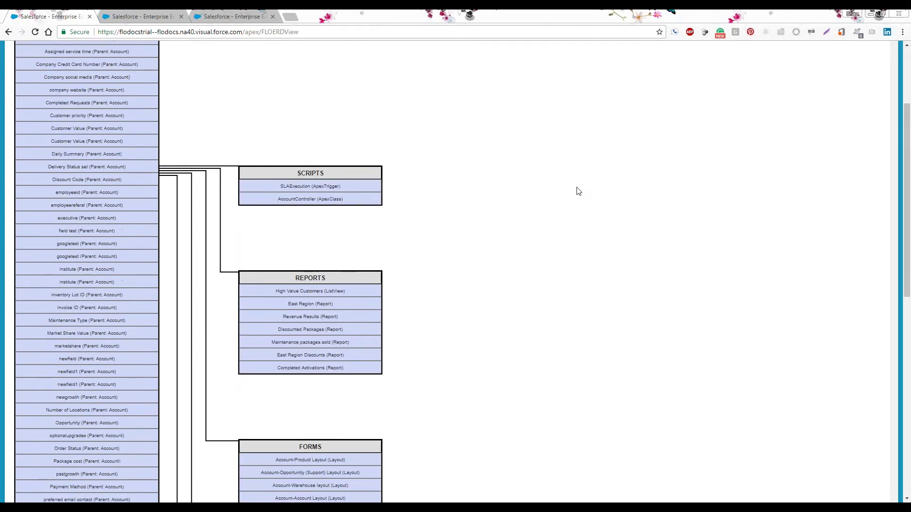
Step: Expand the AccountController Apex class in the Scripts group and view its connected reports, sources and workflows
scroll(578, 191, "down", 1)
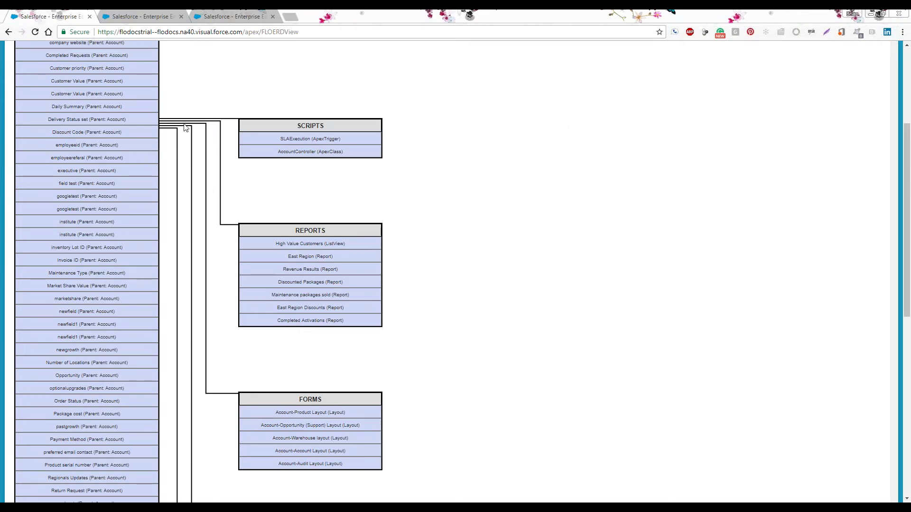
left_click(336, 153)
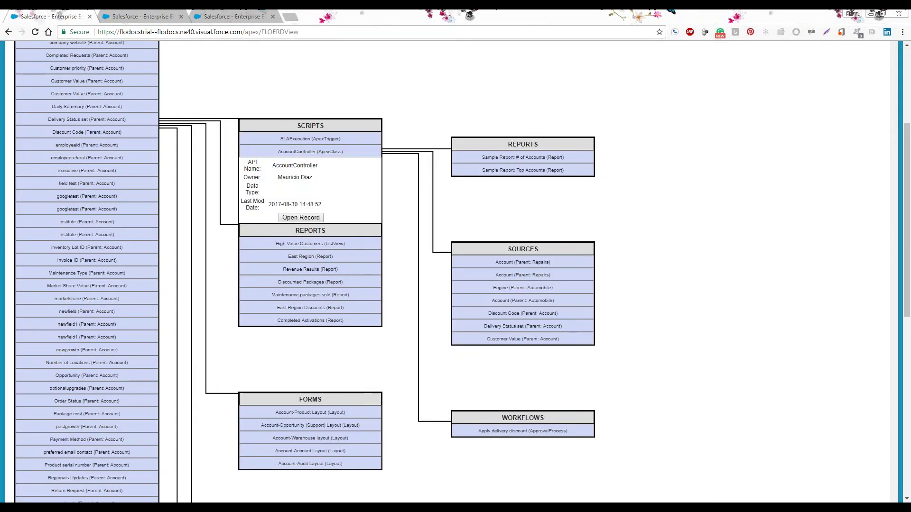
scroll(333, 153, "down", 1)
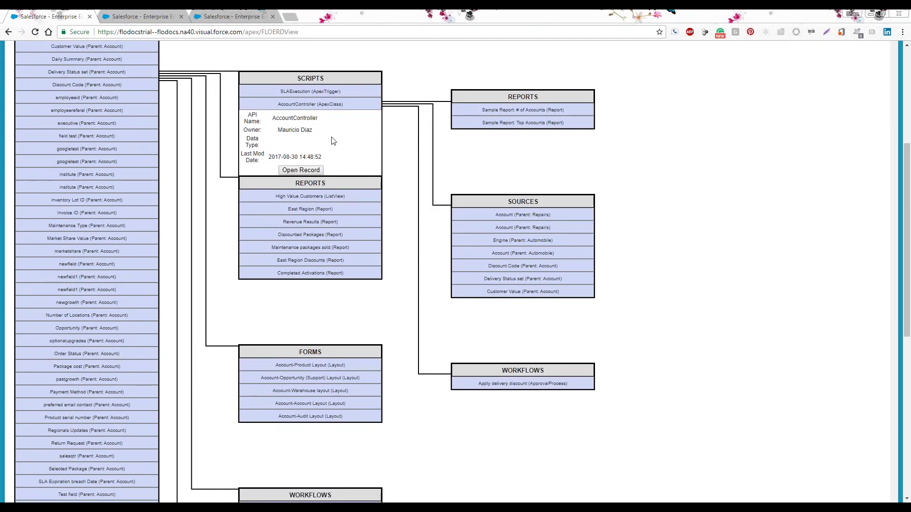
scroll(333, 140, "down", 1)
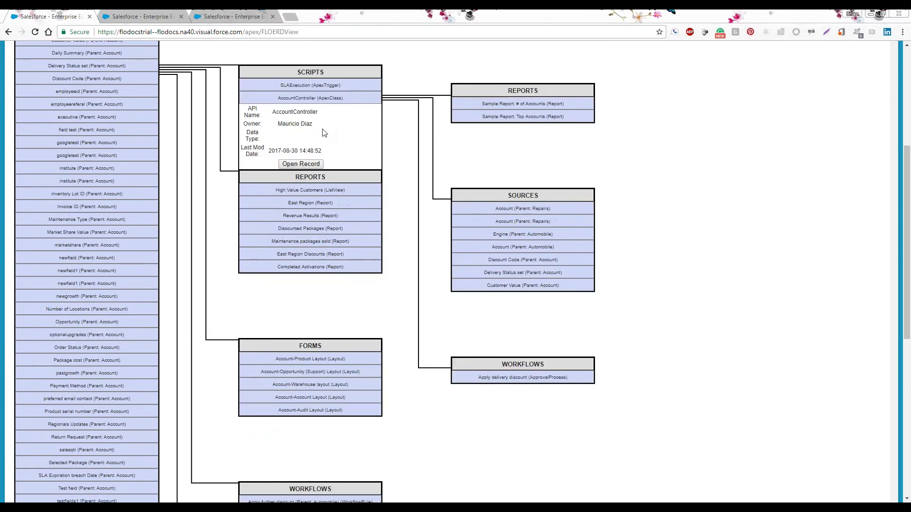
Step: Examine the reports, sources and workflows connected to AccountController, along with the forms and workflows that depend on the Discount Code field
scroll(333, 141, "down", 2)
scroll(412, 114, "up", 1)
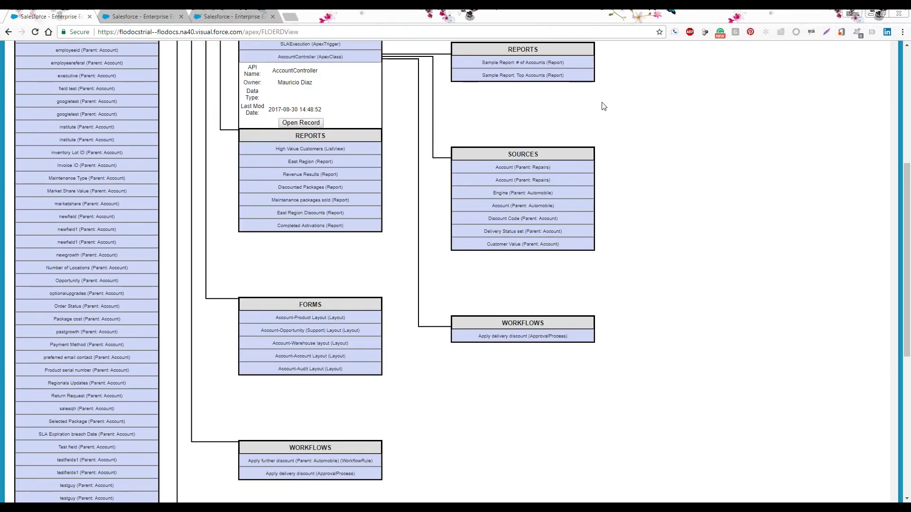
scroll(603, 106, "down", 1)
scroll(349, 109, "up", 1)
scroll(349, 109, "up", 1)
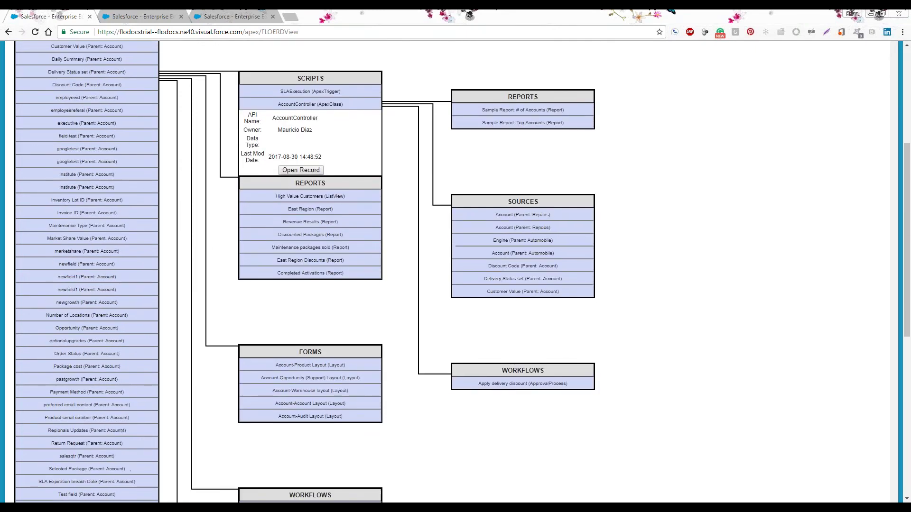
scroll(506, 120, "down", 1)
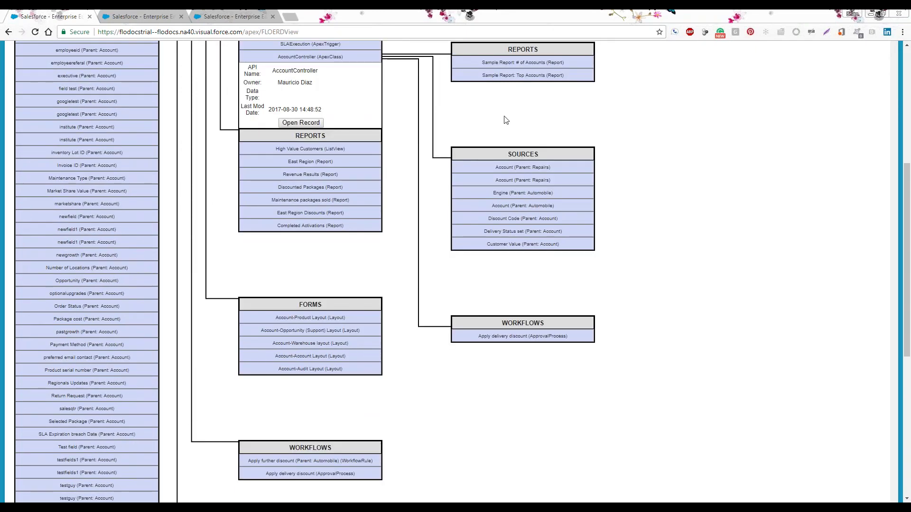
scroll(506, 120, "down", 1)
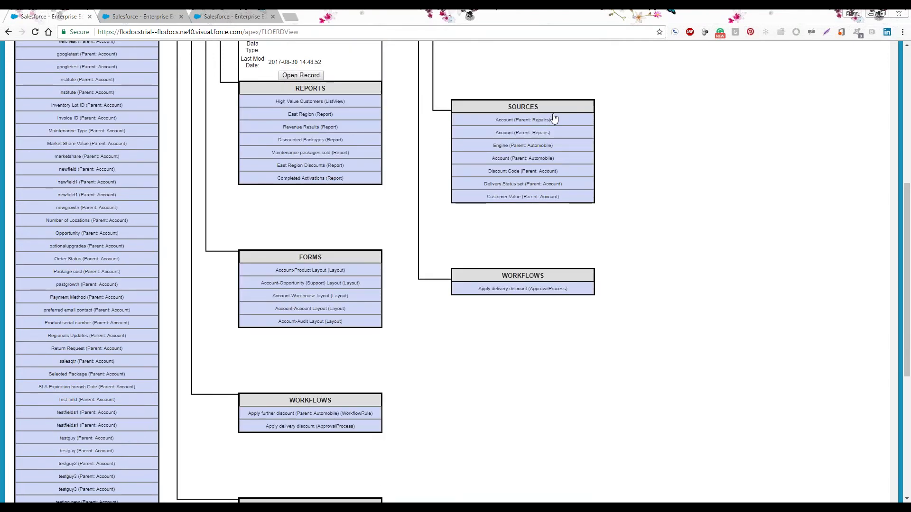
scroll(553, 118, "up", 1)
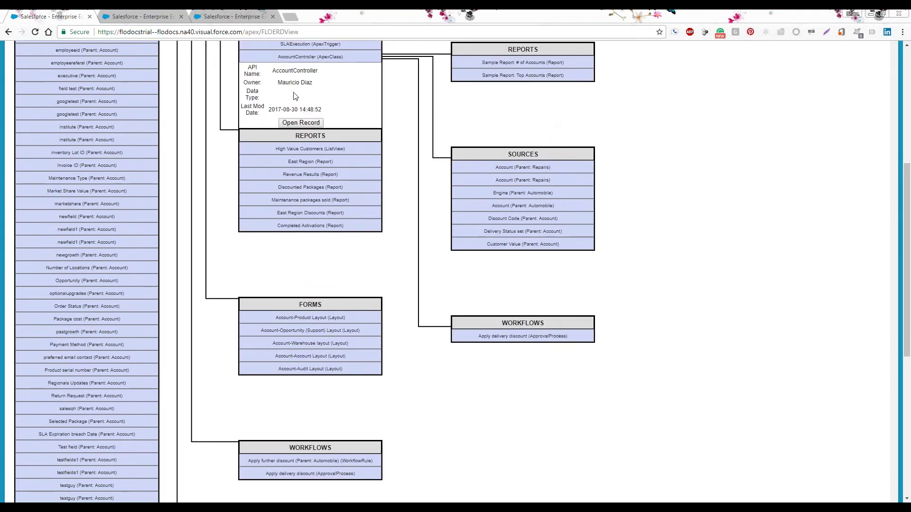
scroll(361, 101, "down", 1)
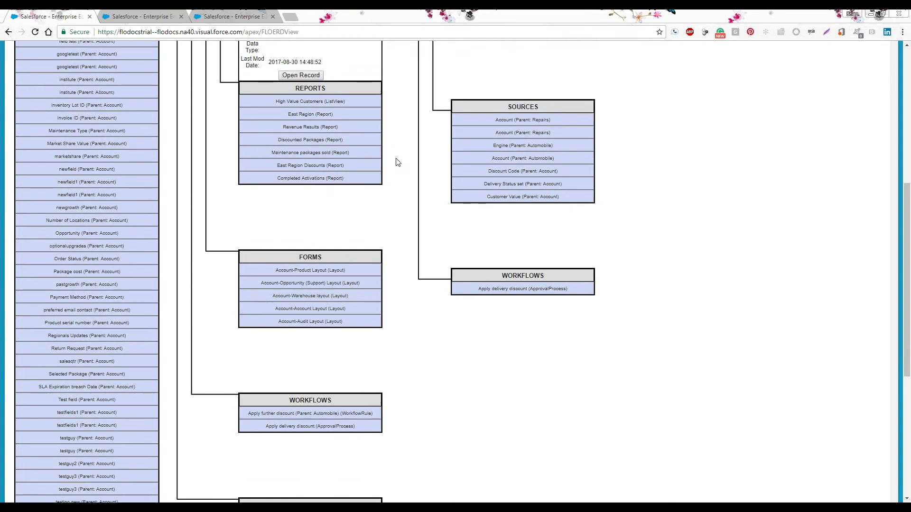
scroll(397, 163, "up", 1)
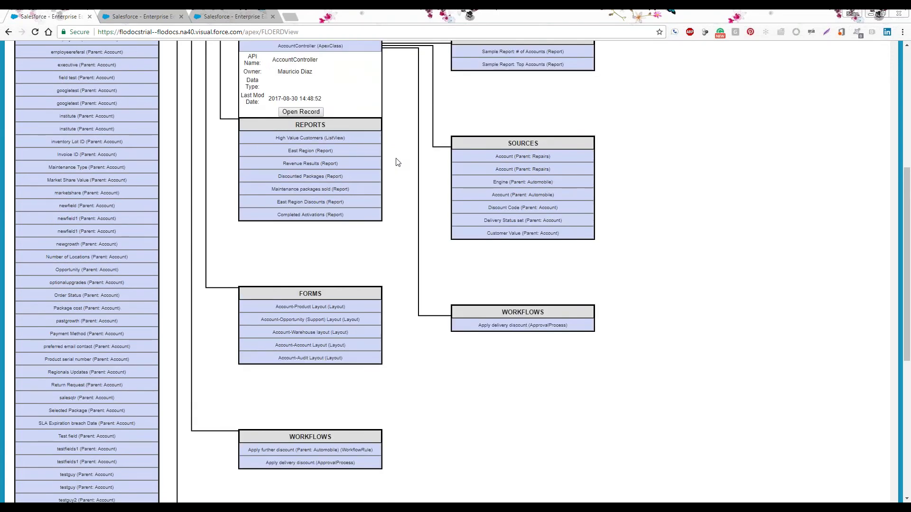
scroll(398, 162, "up", 1)
scroll(409, 217, "down", 1)
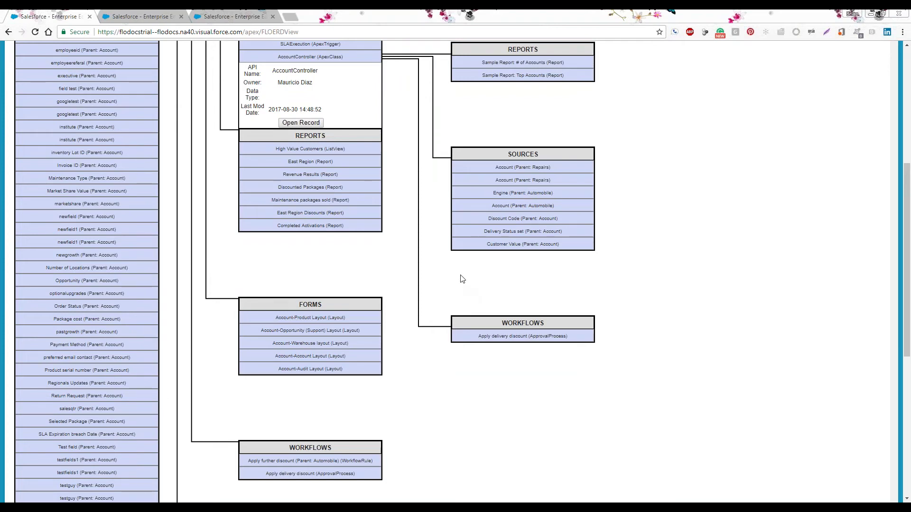
scroll(430, 162, "up", 3)
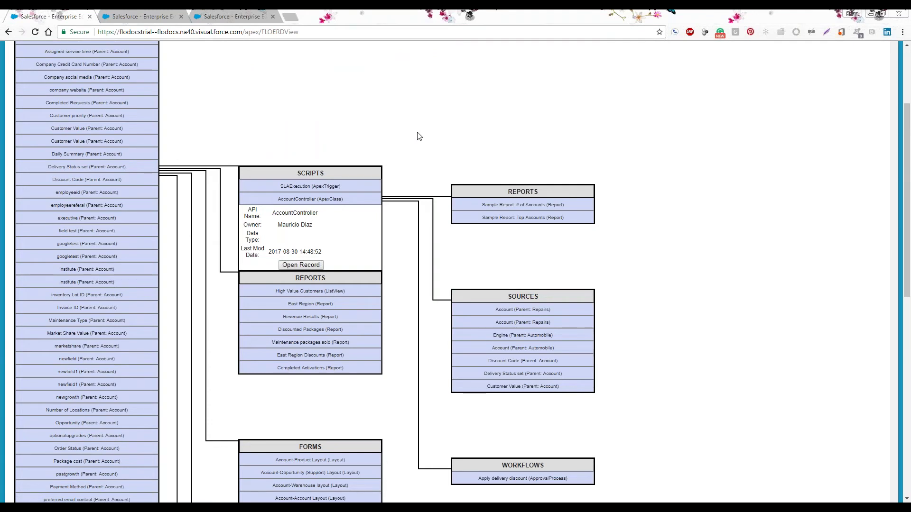
scroll(419, 137, "up", 2)
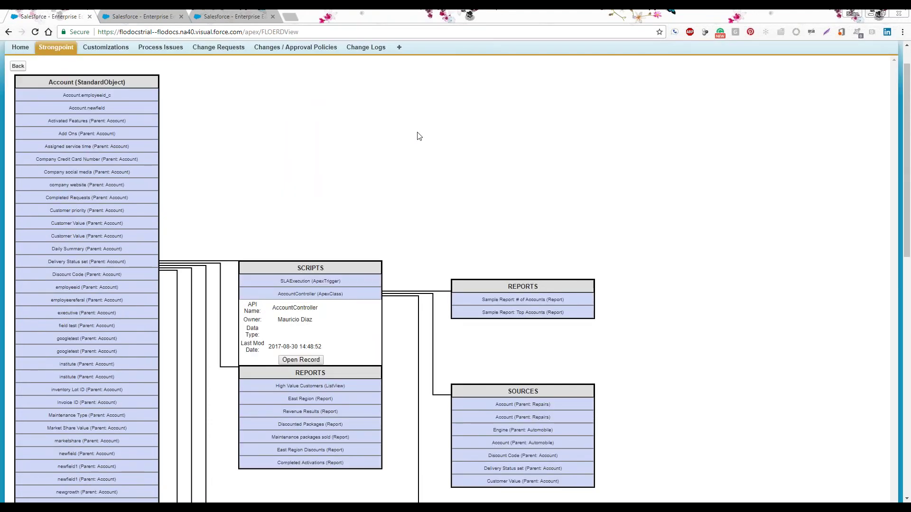
scroll(419, 136, "down", 1)
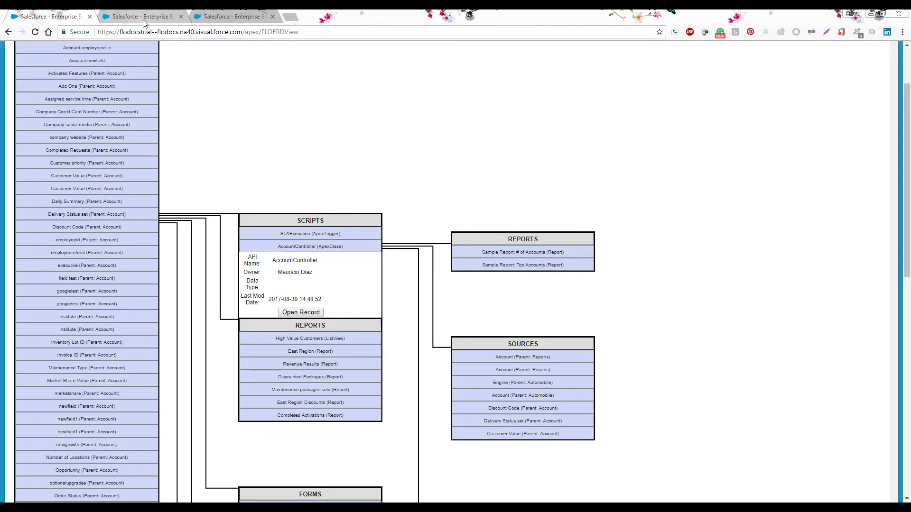
Step: Switch to Strongpoint Finder and search for "discount" with the existing creator and creation-date filters
left_click(143, 17)
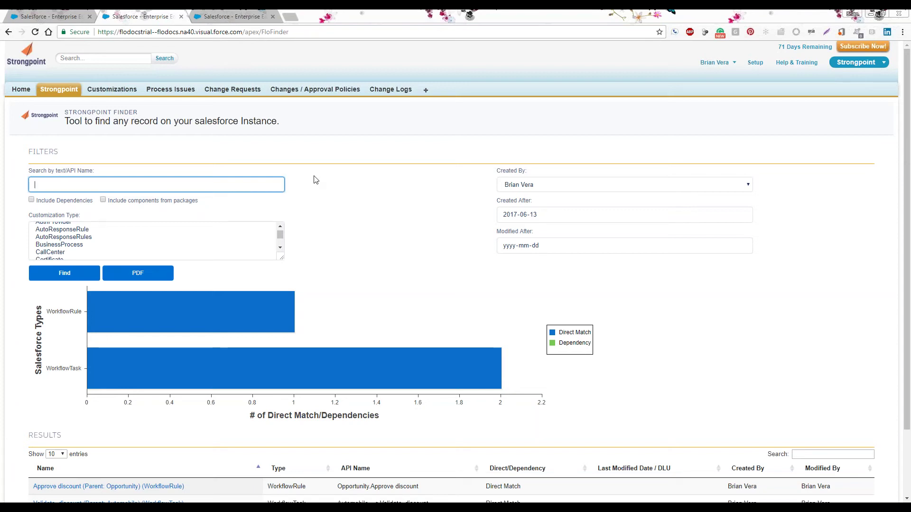
type("discount")
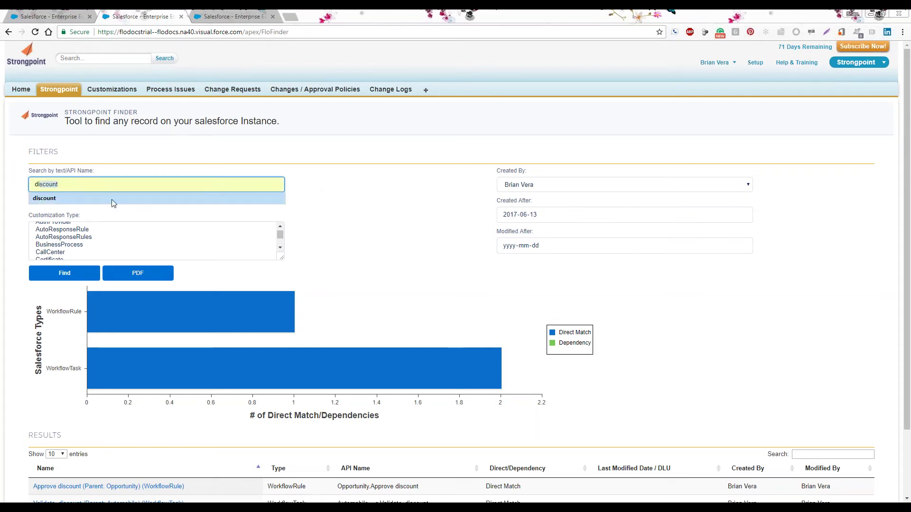
left_click(114, 199)
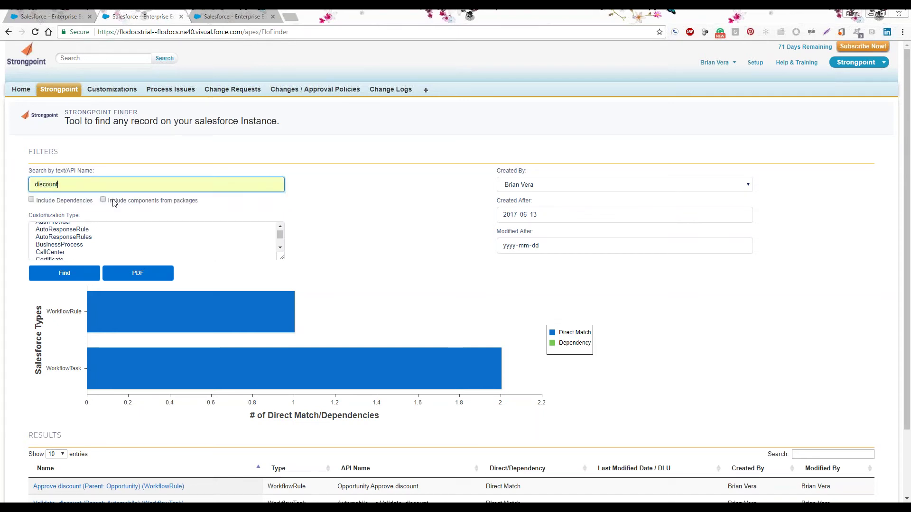
left_click(124, 180)
left_click(357, 163)
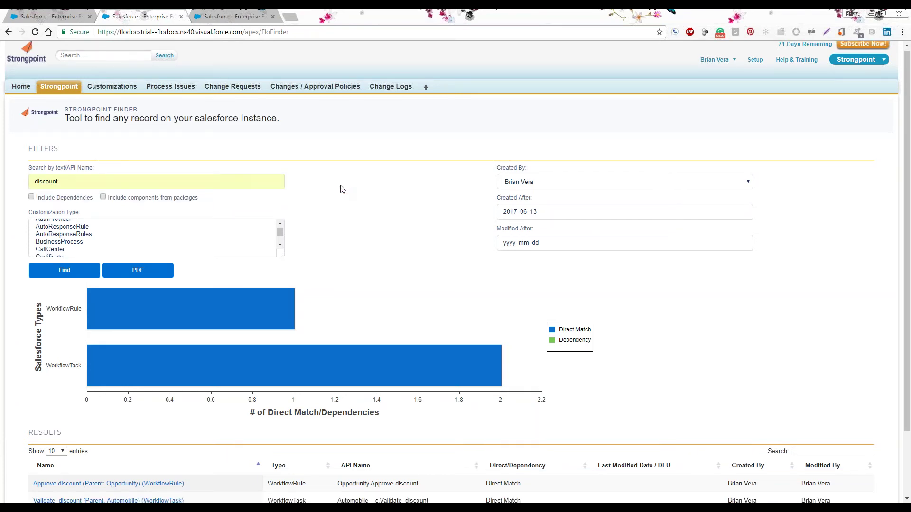
scroll(309, 191, "down", 3)
scroll(309, 190, "up", 1)
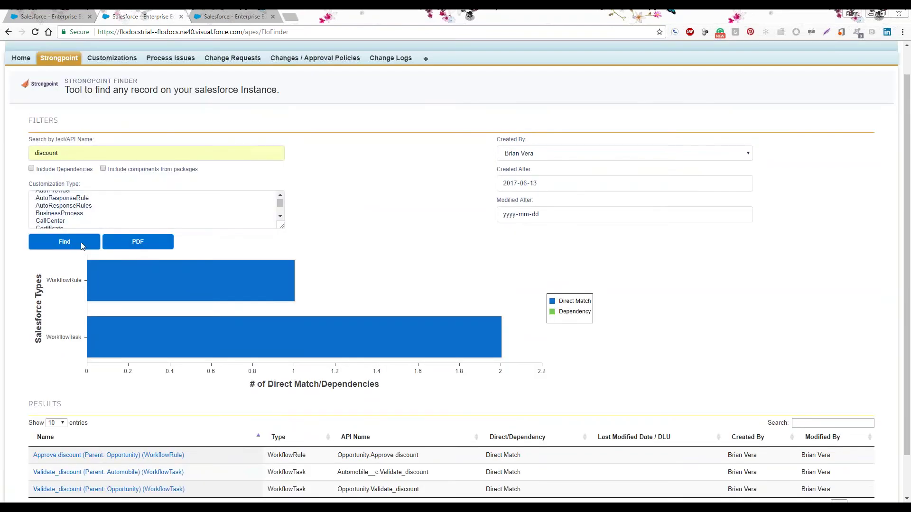
left_click(82, 245)
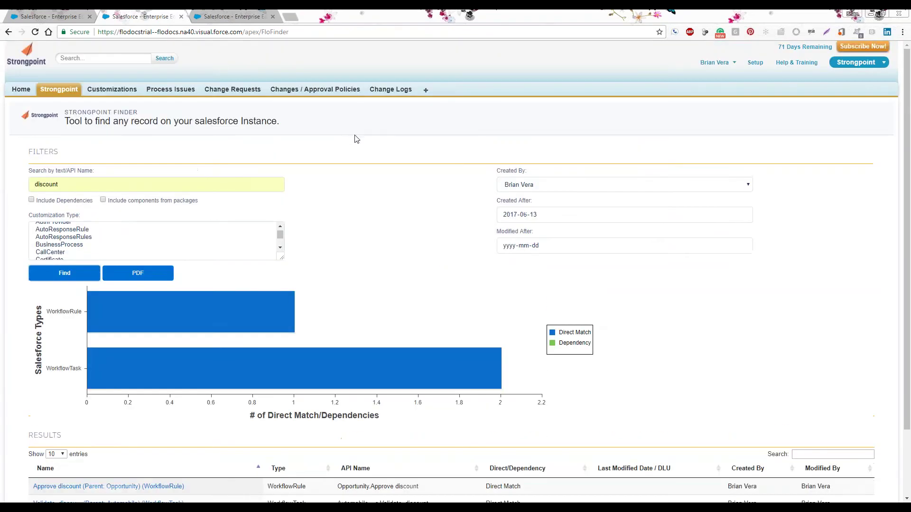
Step: Clear the Created After date, set Created By to All, and rerun the "discount" search
left_click(745, 217)
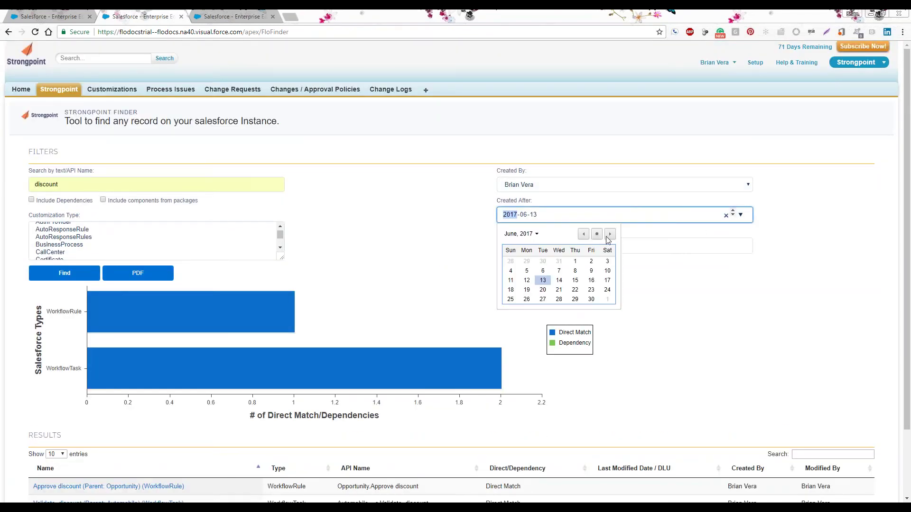
left_click(535, 235)
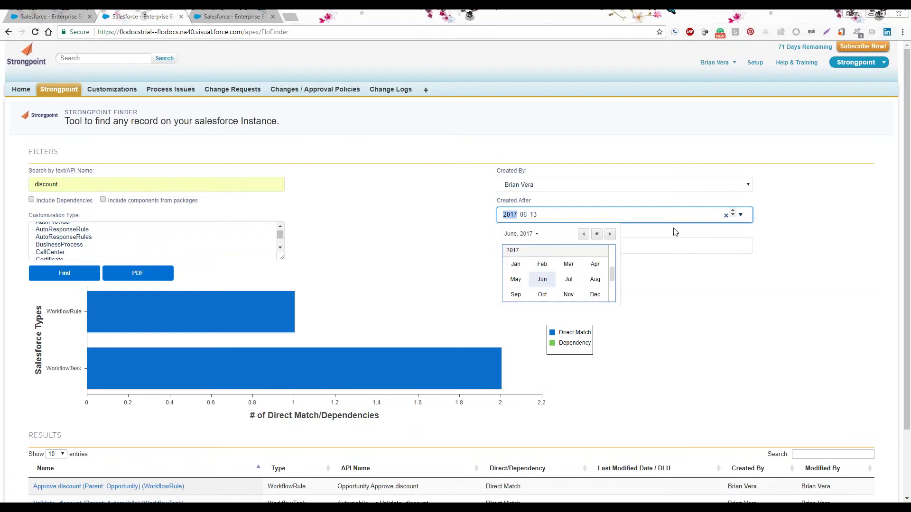
left_click(726, 215)
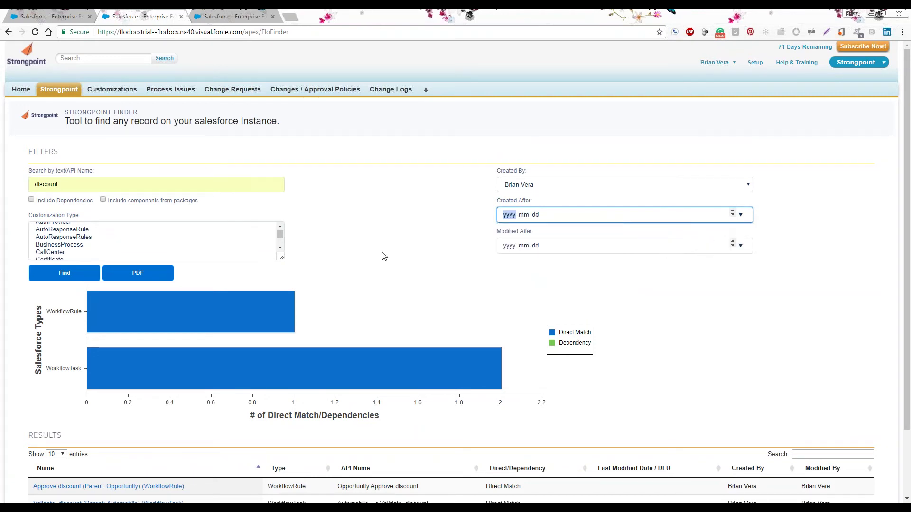
left_click(742, 190)
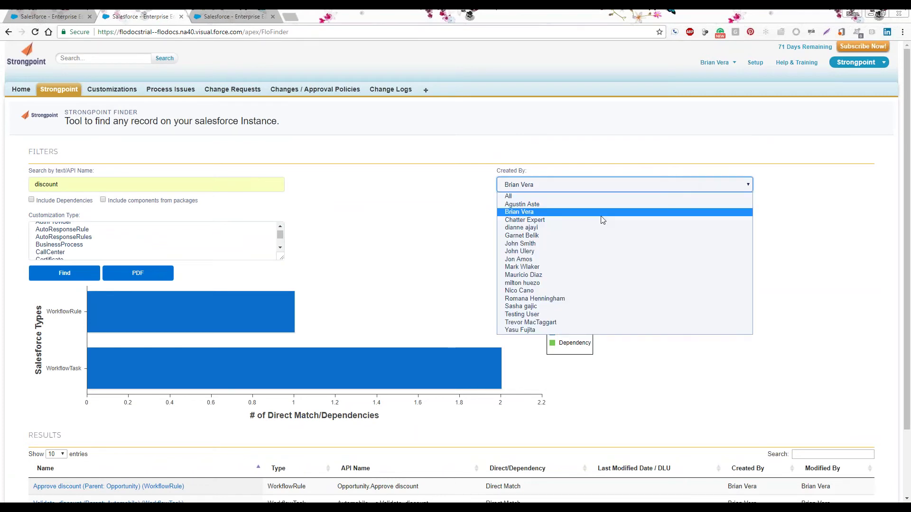
left_click(545, 194)
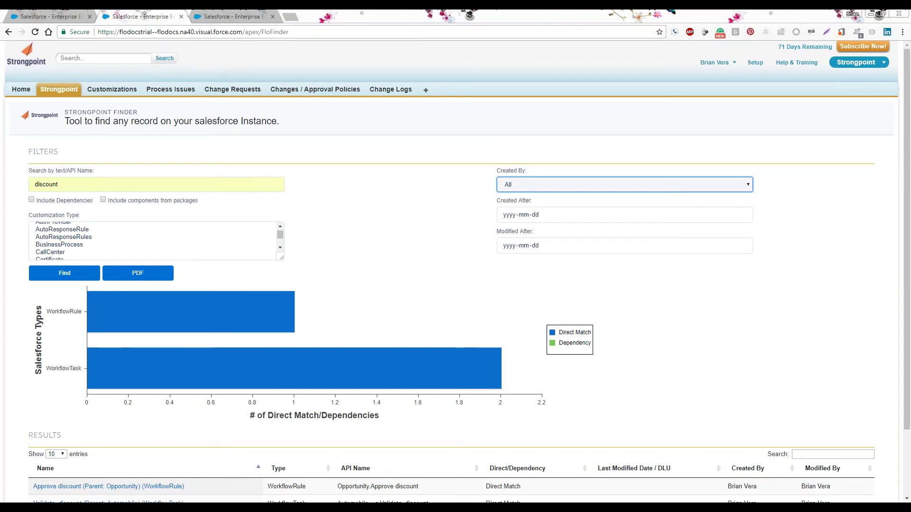
scroll(279, 211, "down", 1)
scroll(279, 211, "down", 2)
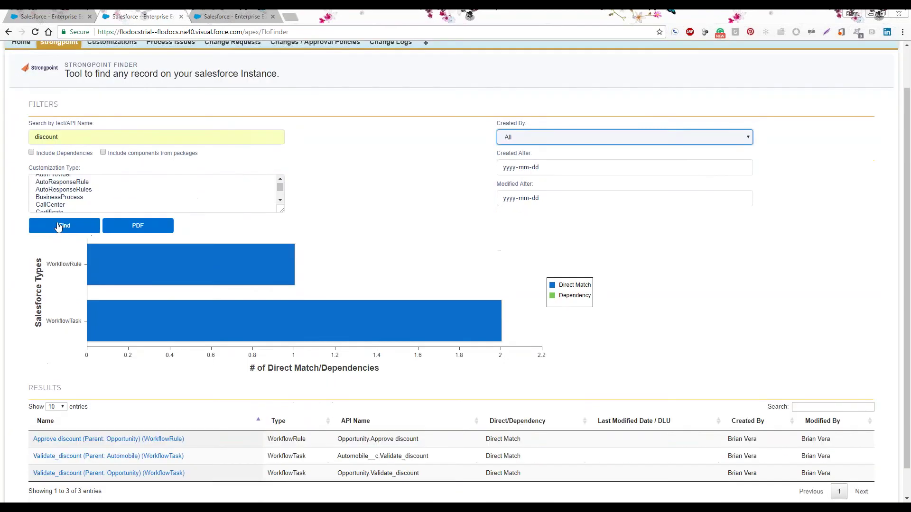
left_click(65, 225)
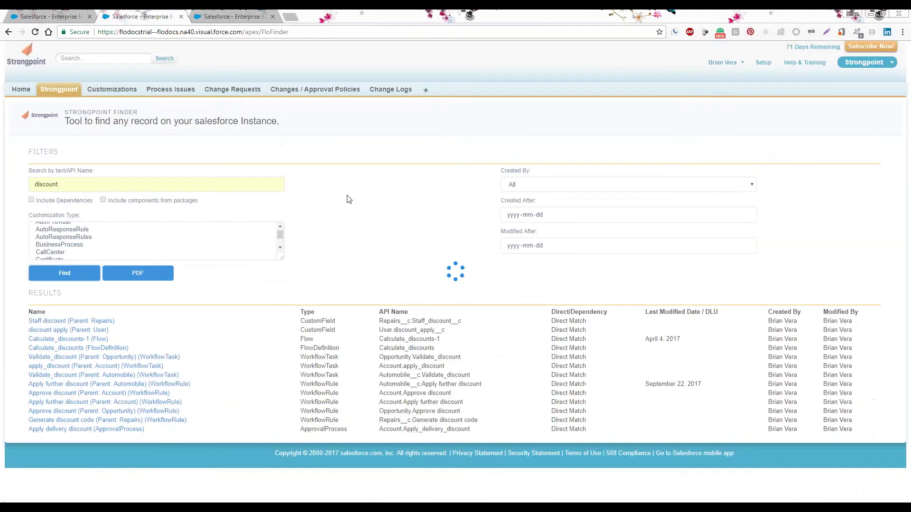
Step: Review the direct matches by type, include dependencies in the "discount" search, and run it again
scroll(390, 154, "down", 1)
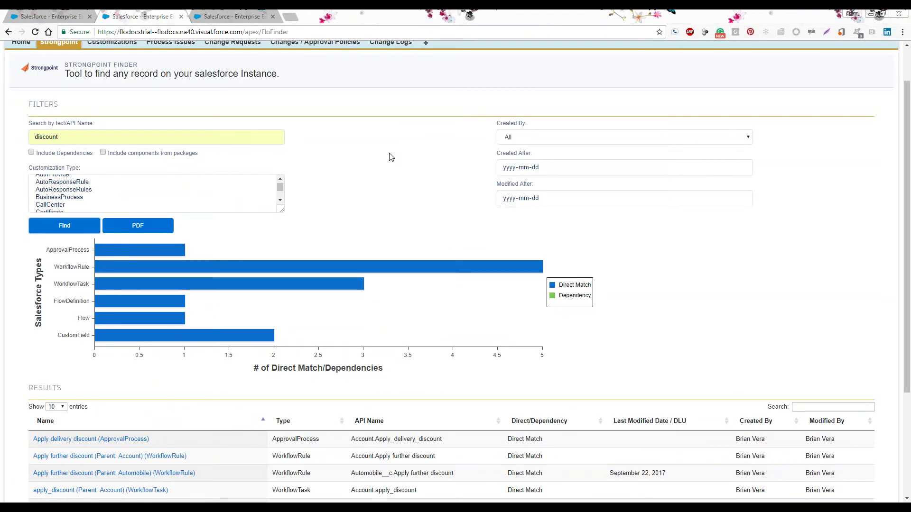
scroll(390, 156, "down", 1)
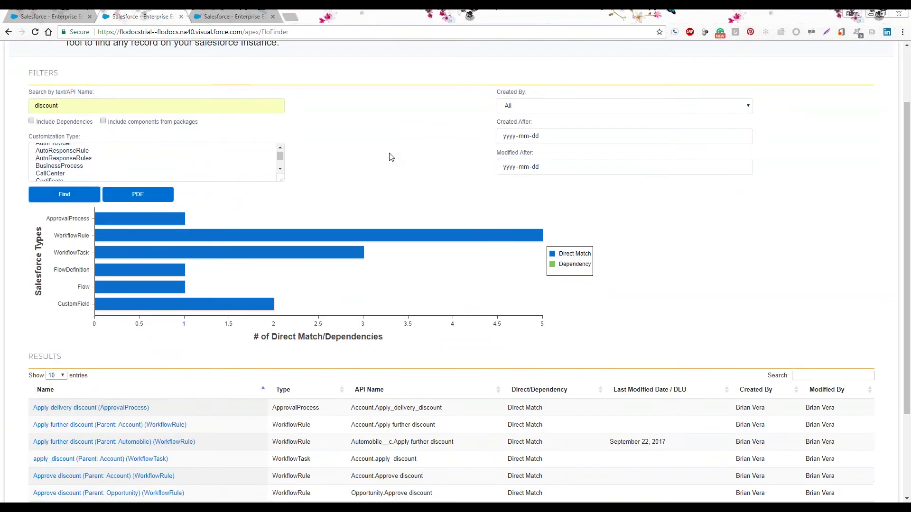
scroll(391, 157, "down", 1)
mouse_move(143, 215)
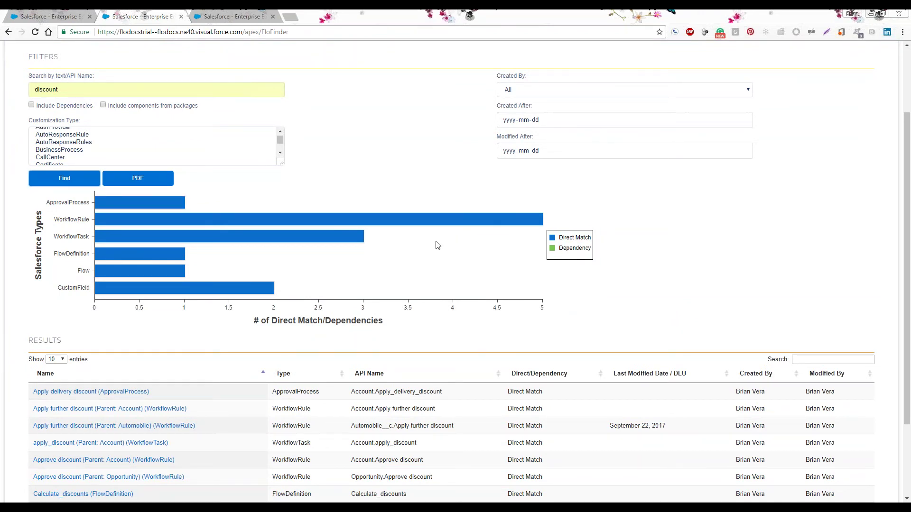
scroll(438, 245, "up", 3)
left_click(31, 152)
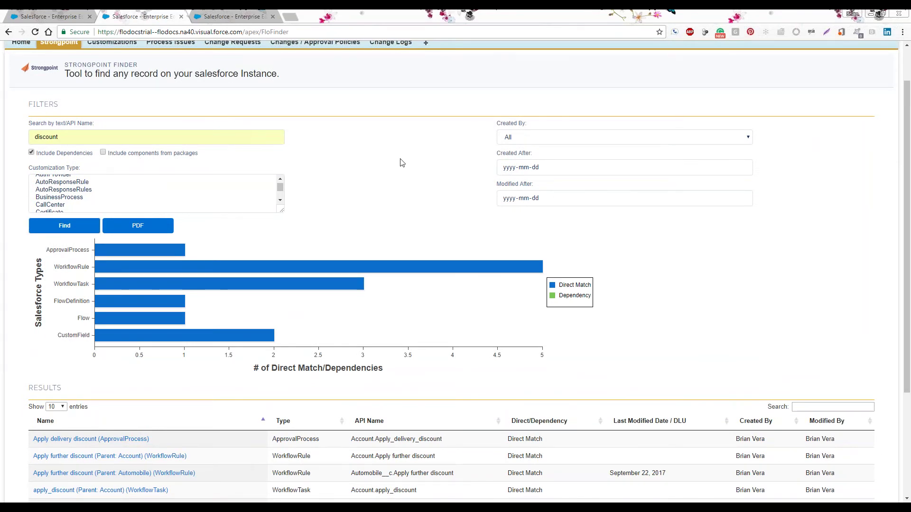
left_click(66, 227)
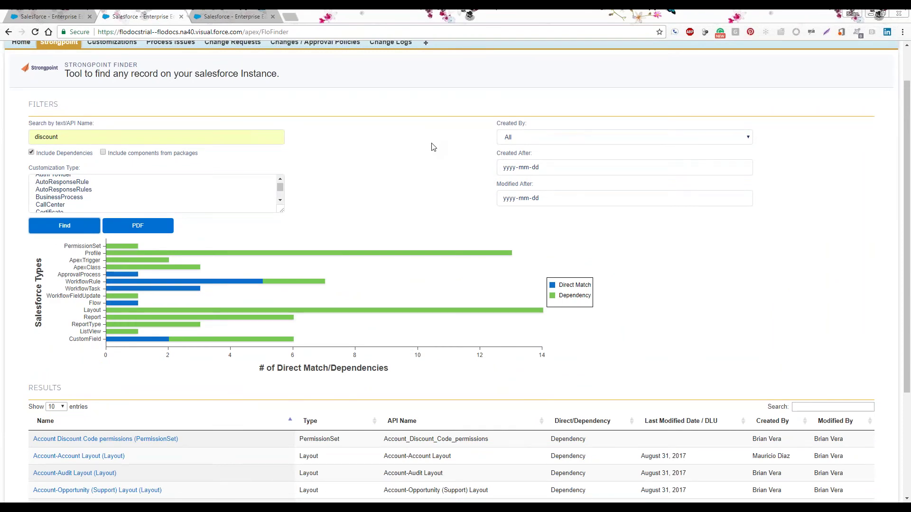
Step: Restrict the "discount" search with dependencies to items created by the logged-in user after 2017-06-13, and rerun it
scroll(433, 147, "down", 1)
scroll(433, 147, "down", 3)
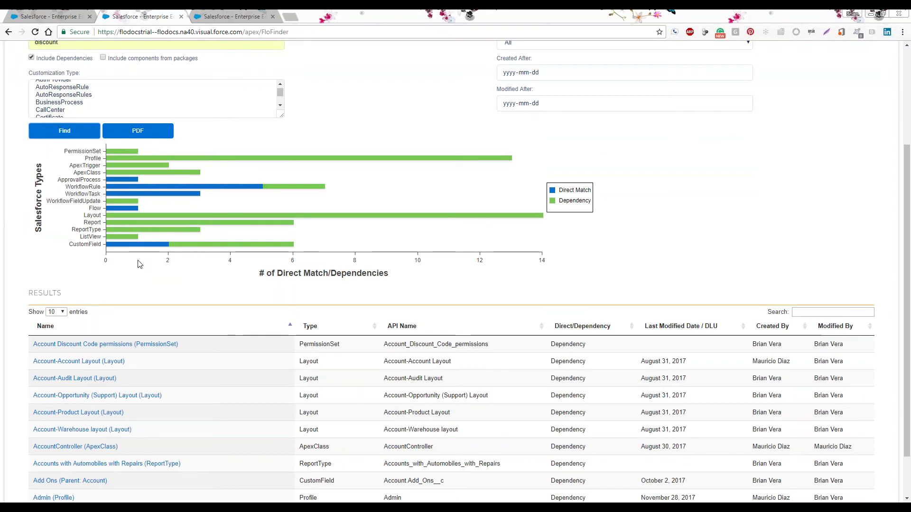
scroll(139, 265, "up", 1)
scroll(139, 265, "up", 3)
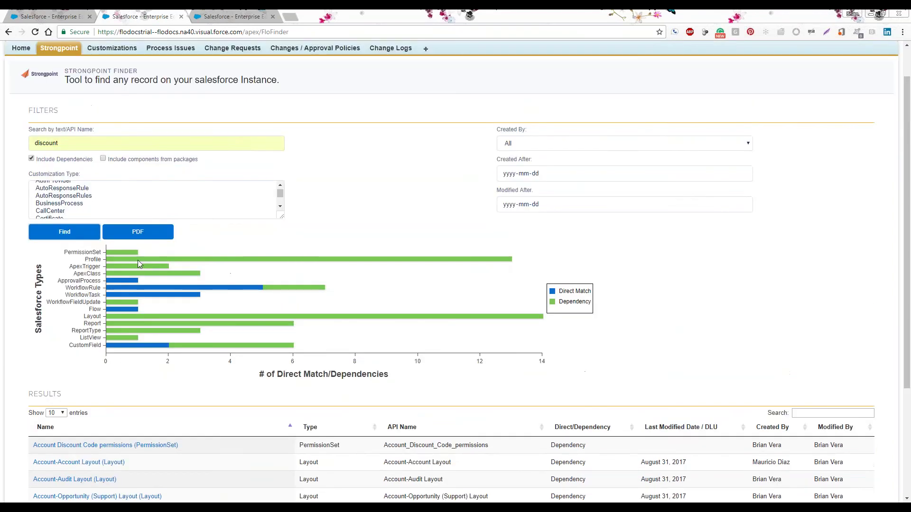
left_click(624, 184)
left_click(617, 215)
left_click(731, 215)
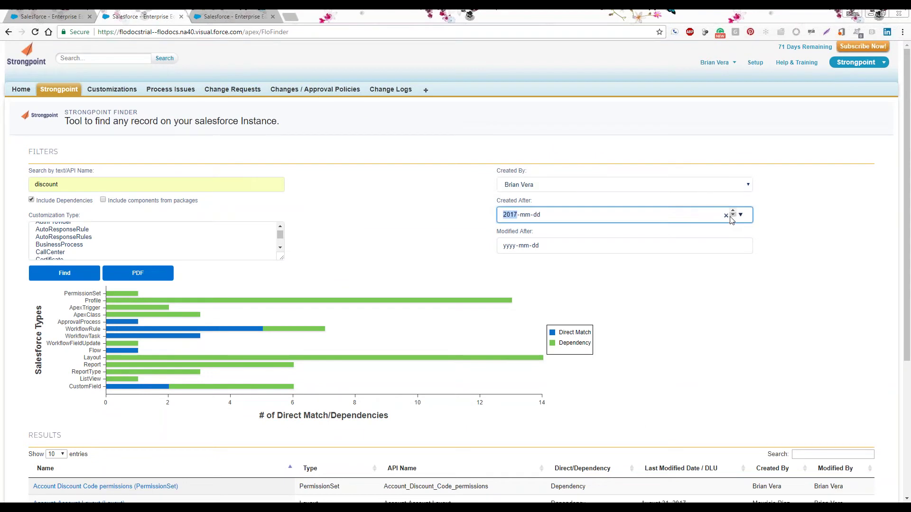
left_click(741, 215)
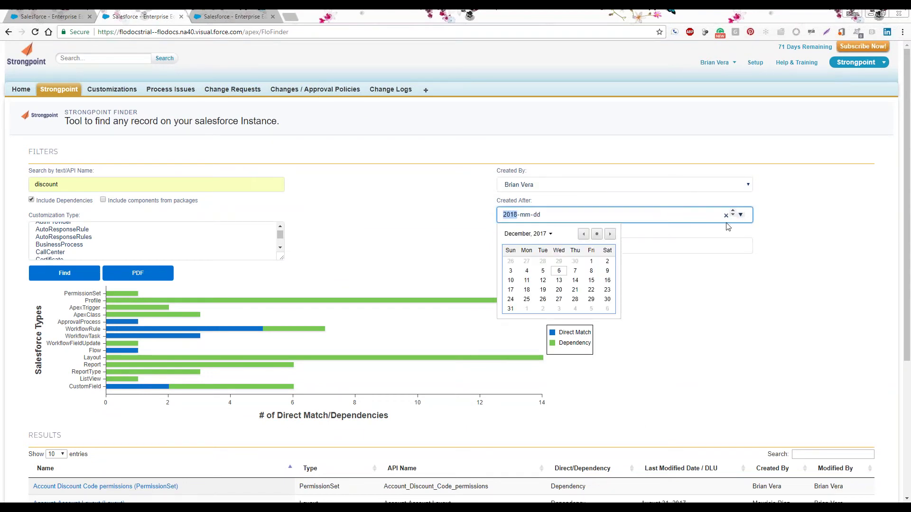
left_click(549, 234)
left_click(543, 279)
left_click(546, 281)
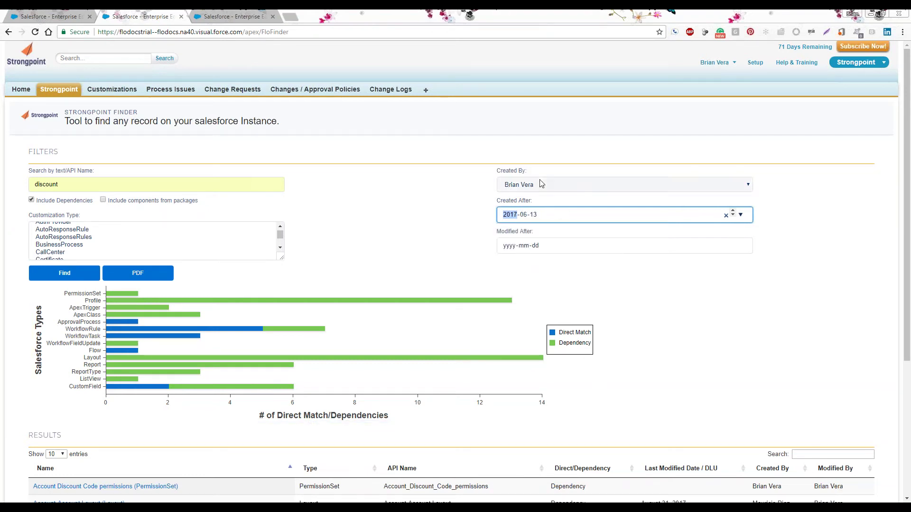
left_click(66, 281)
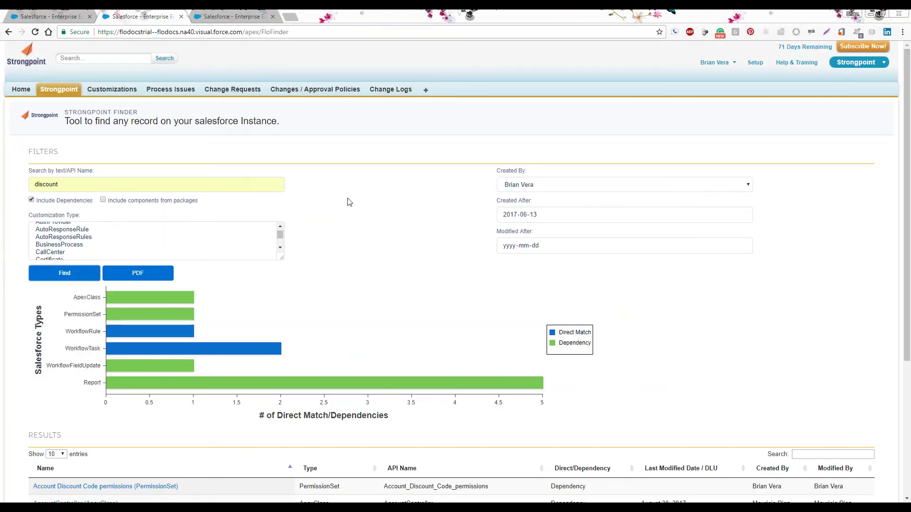
Step: Exclude dependencies from the "discount" search, run it again, and review the direct matches
scroll(346, 201, "down", 1)
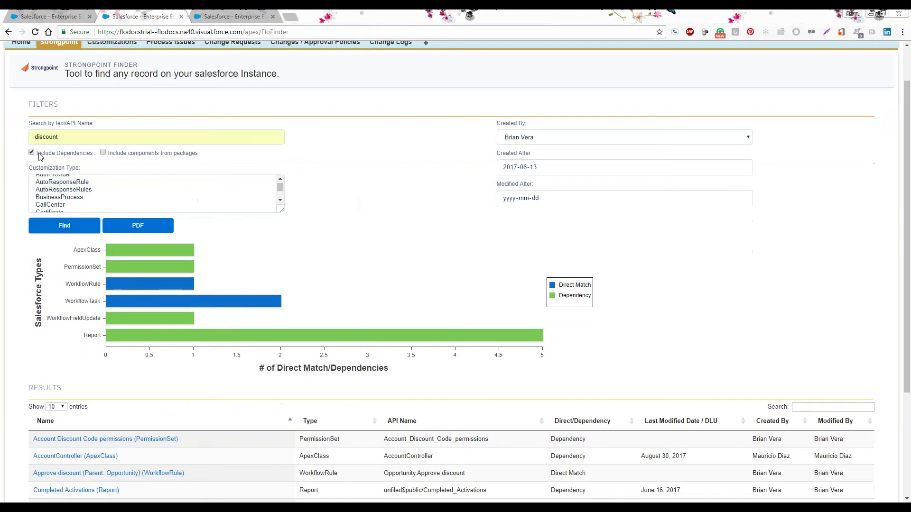
left_click(32, 154)
left_click(52, 224)
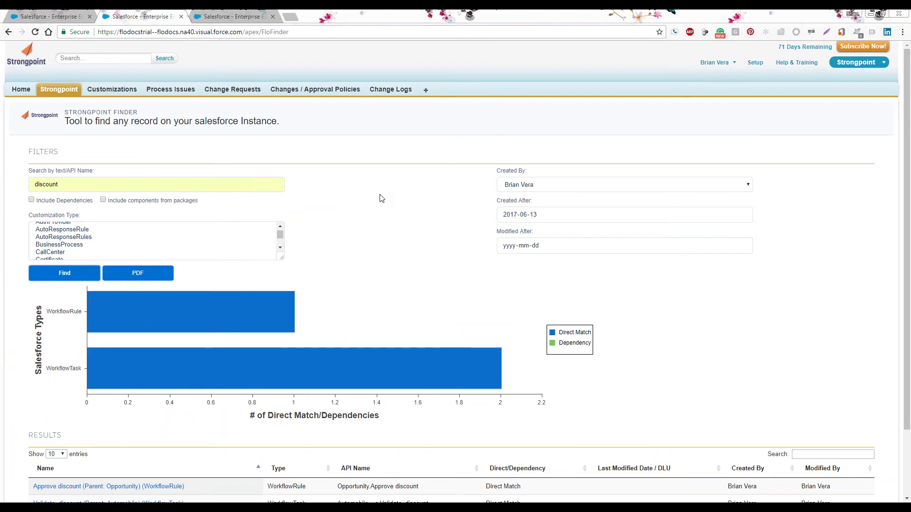
scroll(382, 198, "down", 1)
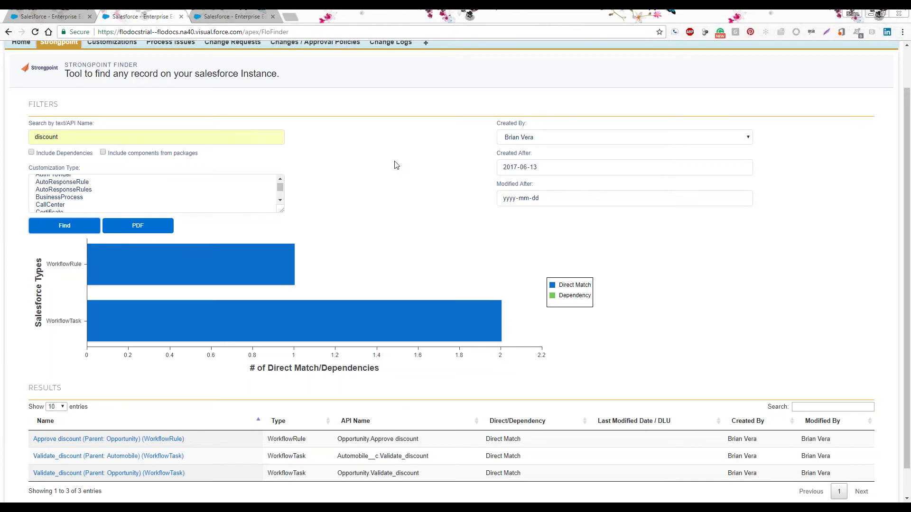
scroll(394, 164, "down", 2)
scroll(395, 165, "up", 4)
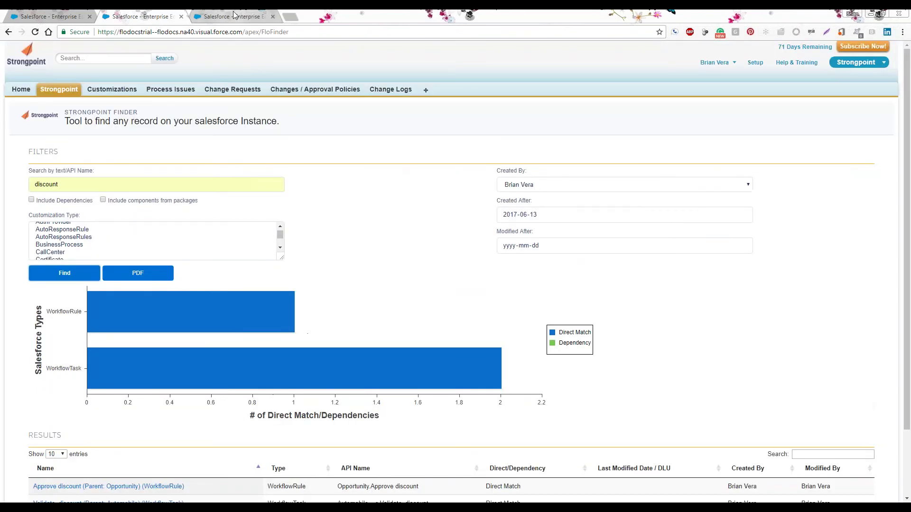
Step: Switch to the Strongpoint overview and open the Unused Custom Fields clean-up report
left_click(233, 17)
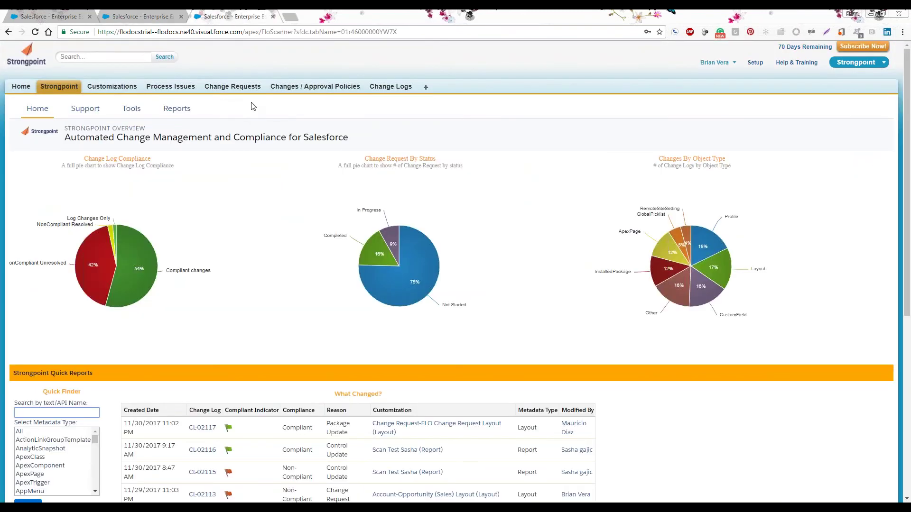
left_click(183, 110)
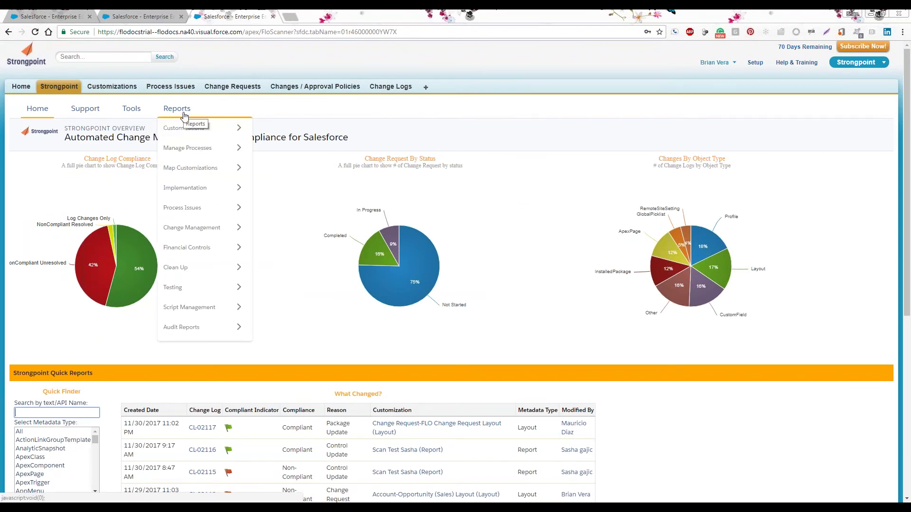
mouse_move(184, 129)
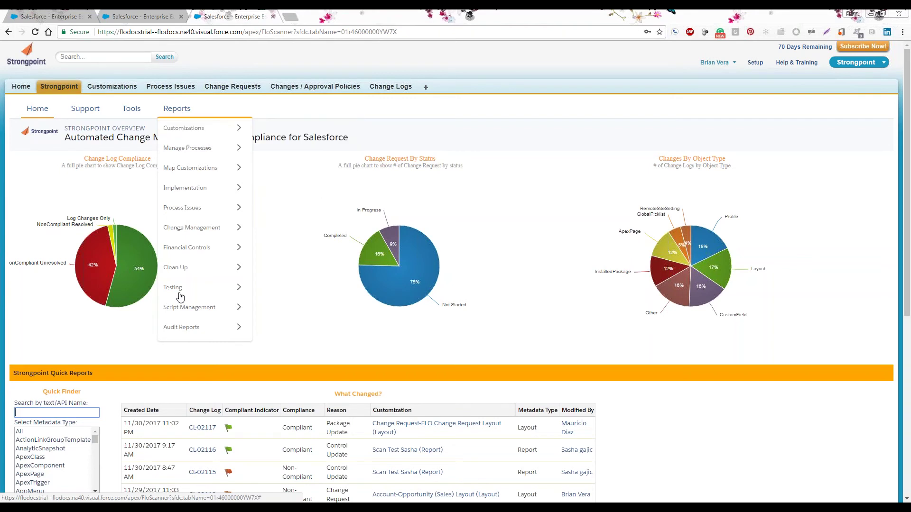
mouse_move(184, 270)
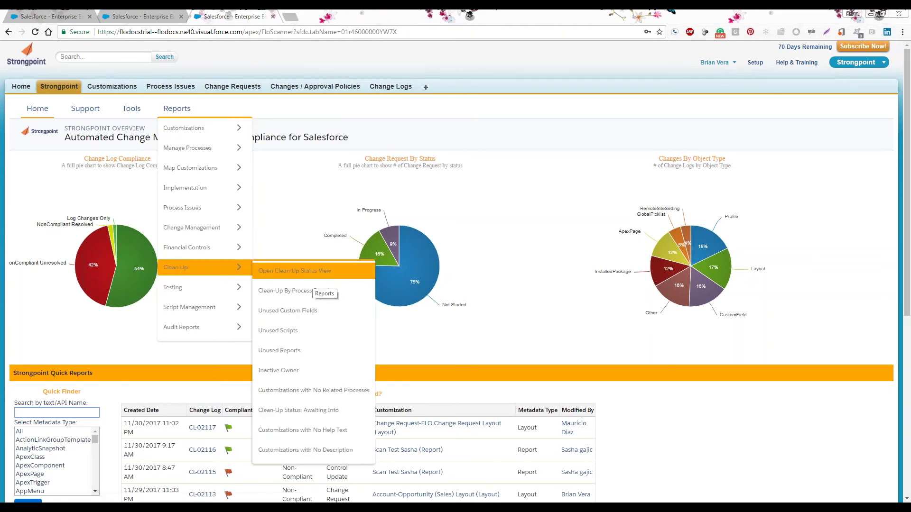
left_click(314, 311)
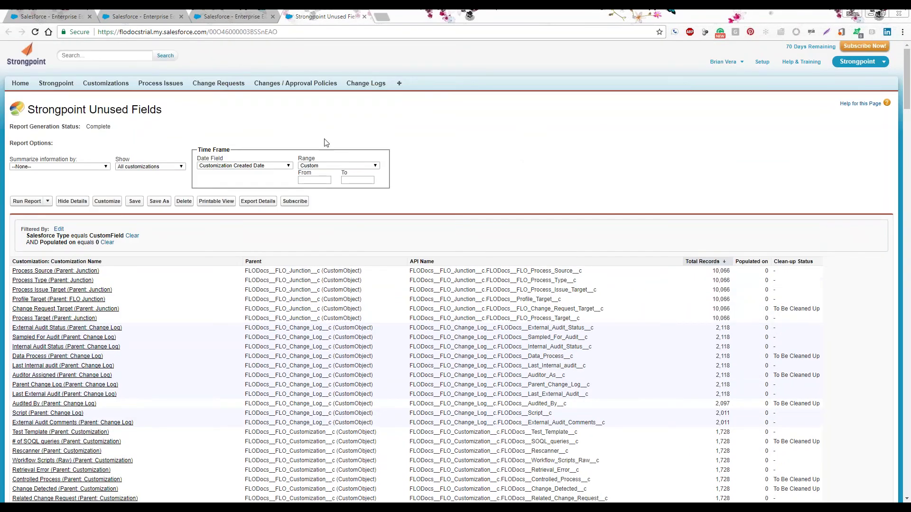
Step: Set the start of the unused fields report's Customization Created Date range to 12/24/2016
left_click(288, 166)
left_click(334, 181)
left_click(329, 180)
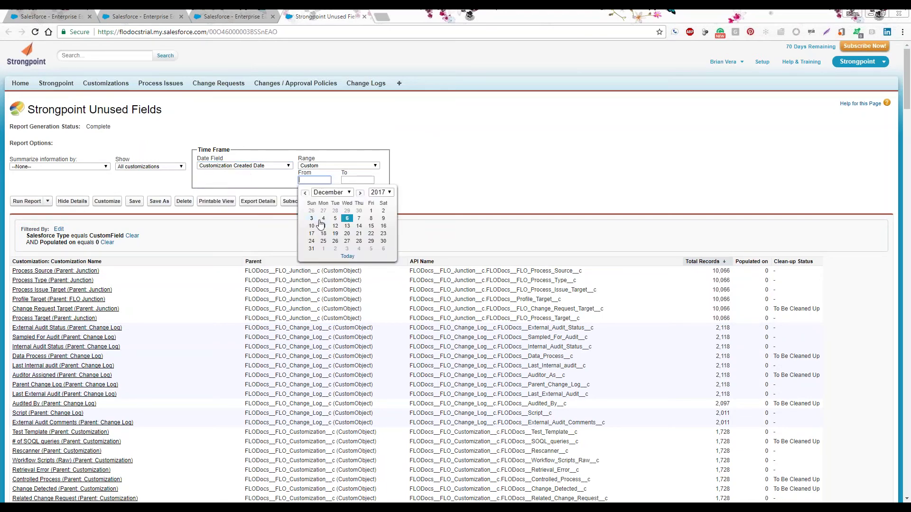
left_click(305, 193)
left_click(305, 193)
left_click(304, 193)
left_click(304, 193)
left_click(305, 193)
left_click(305, 193)
left_click(304, 193)
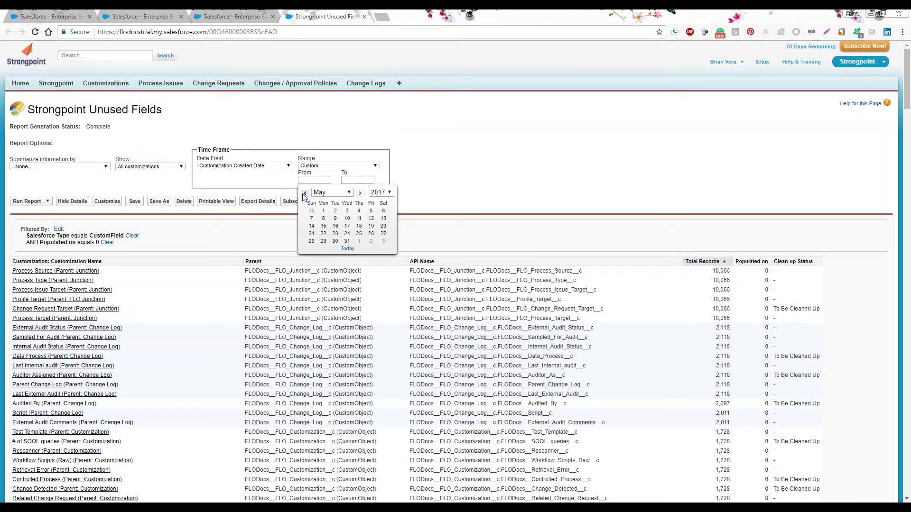
left_click(305, 193)
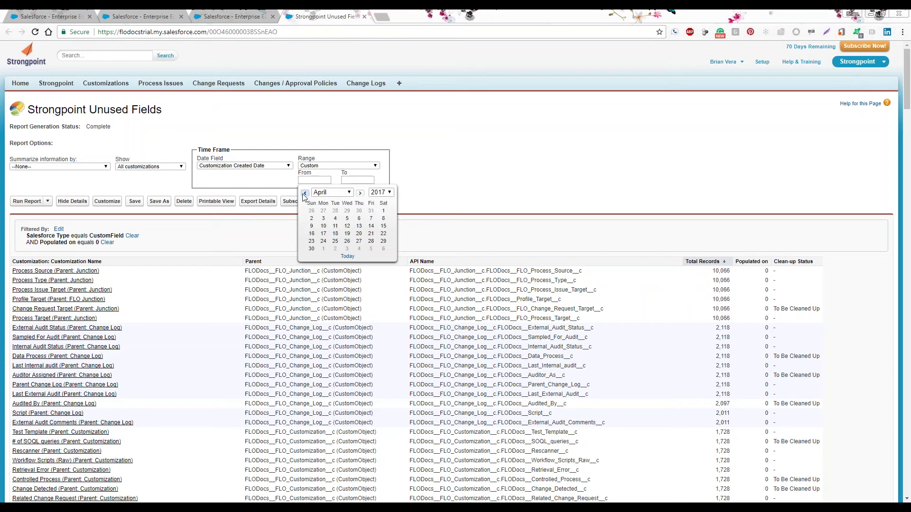
left_click(305, 193)
left_click(305, 193)
left_click(305, 193)
left_click(305, 193)
left_click(305, 193)
left_click(305, 193)
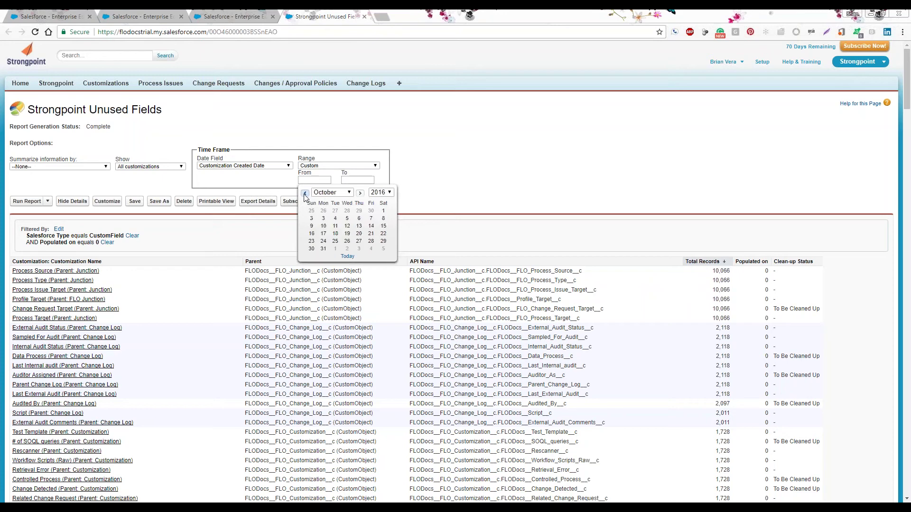
left_click(360, 193)
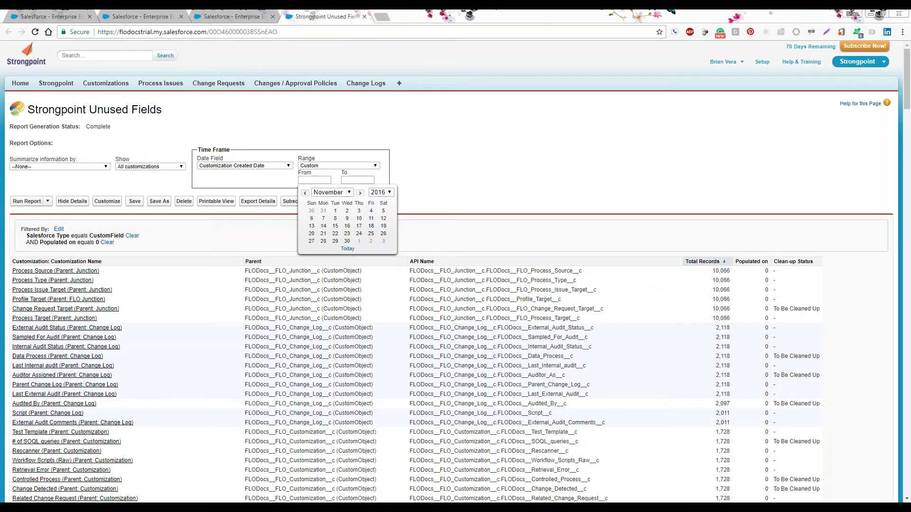
left_click(360, 193)
left_click(383, 234)
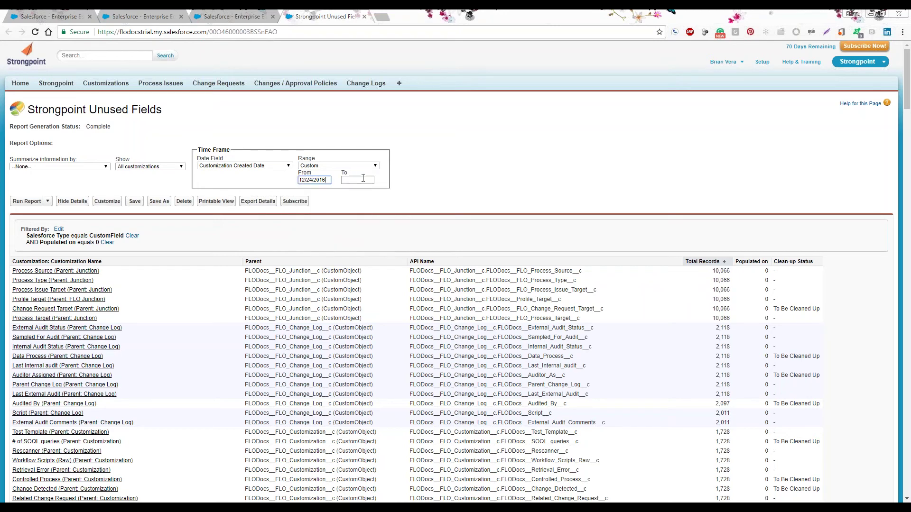
Step: Set the end of the report's custom creation-date range to 6/21/2017
left_click(364, 179)
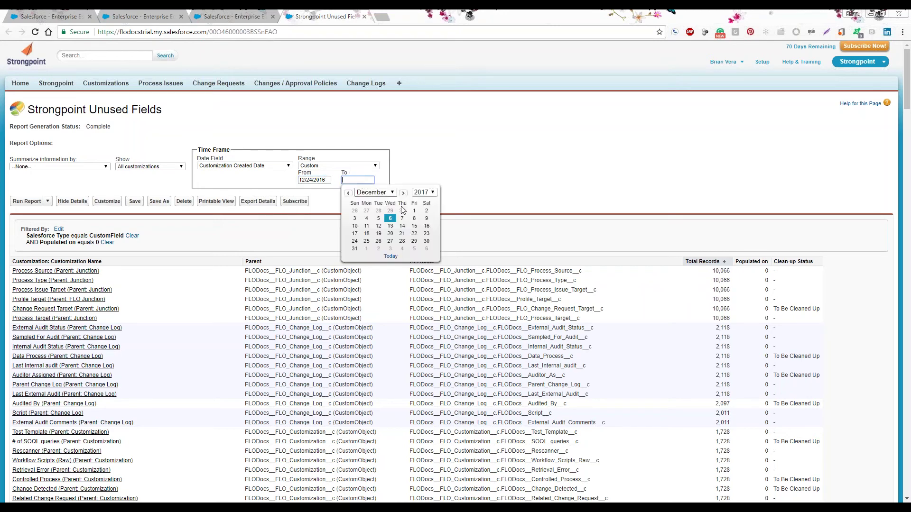
left_click(347, 194)
left_click(348, 194)
left_click(348, 193)
left_click(348, 193)
left_click(348, 193)
left_click(348, 193)
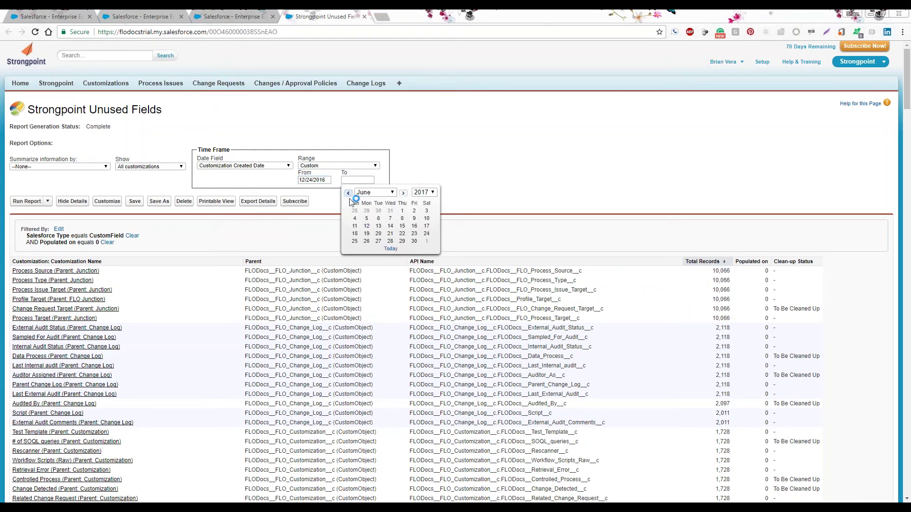
left_click(390, 233)
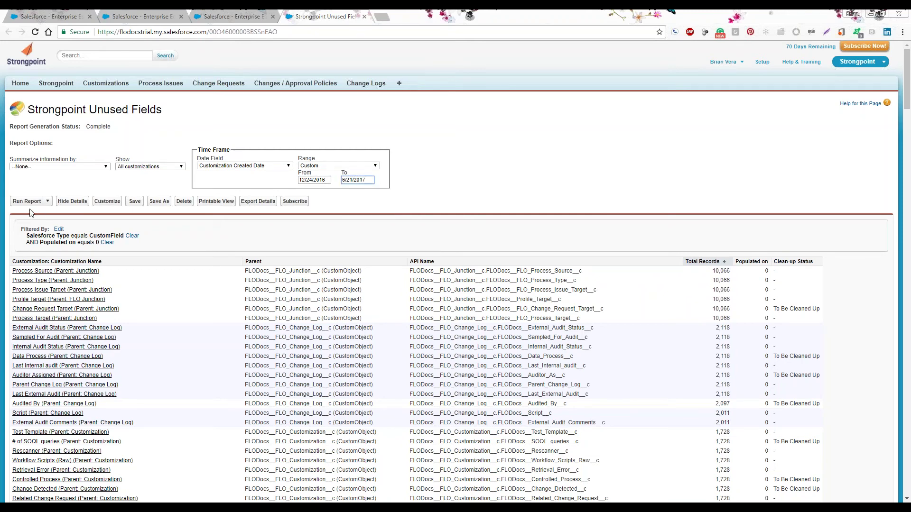
Step: Run the Strongpoint Unused Fields report for the chosen date range and review the listed fields' clean-up status
left_click(57, 207)
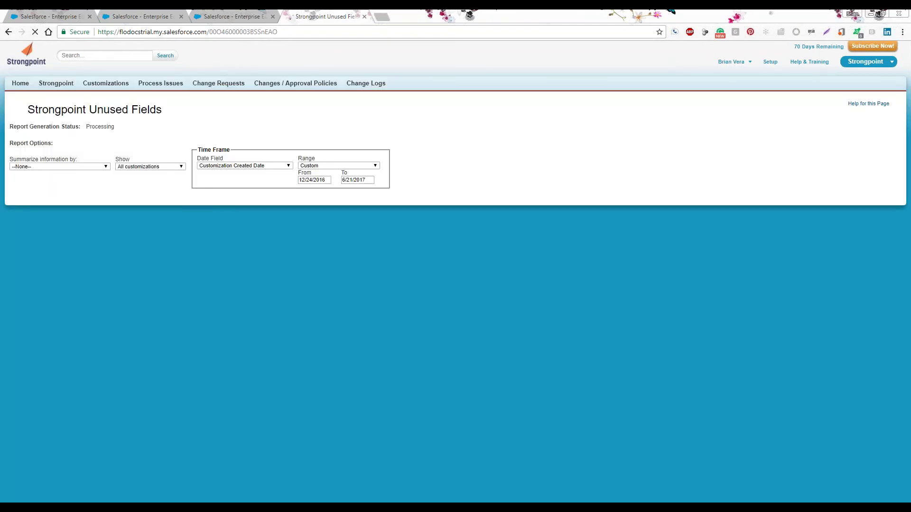
scroll(525, 189, "down", 1)
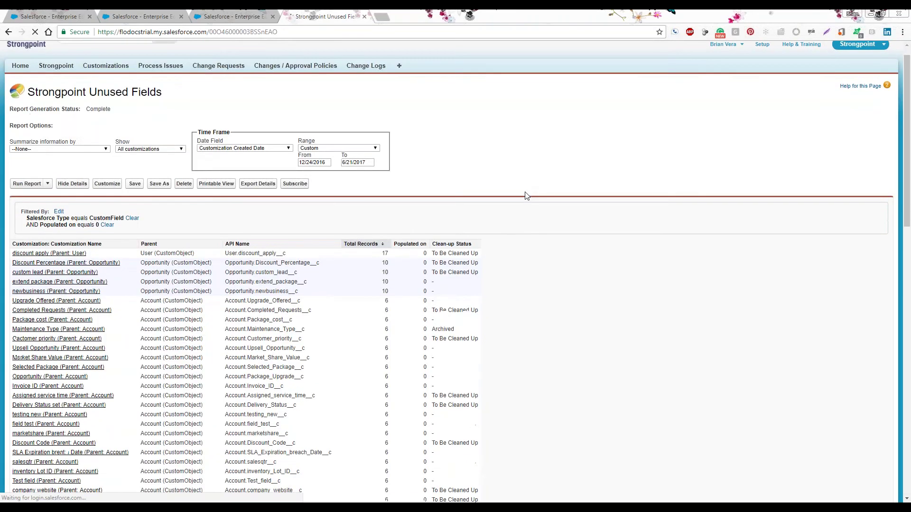
scroll(526, 195, "down", 2)
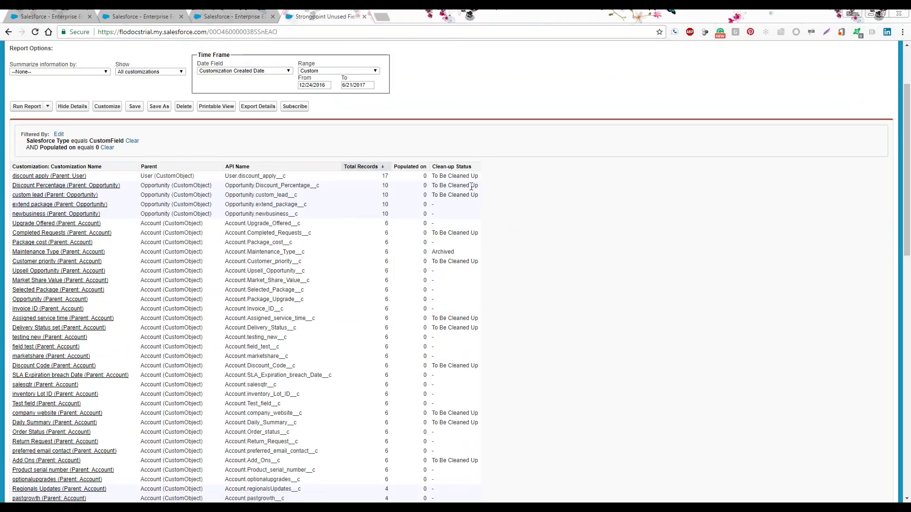
scroll(470, 214, "up", 2)
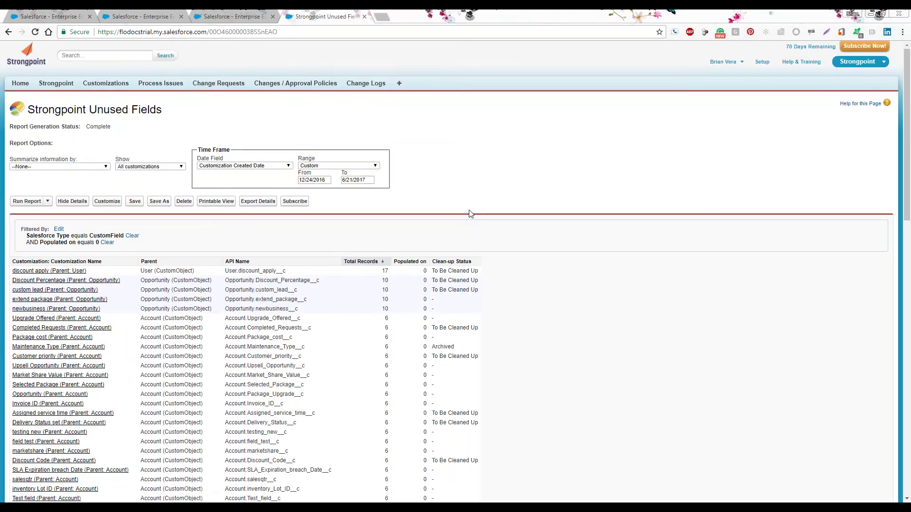
scroll(469, 213, "down", 1)
scroll(475, 200, "down", 1)
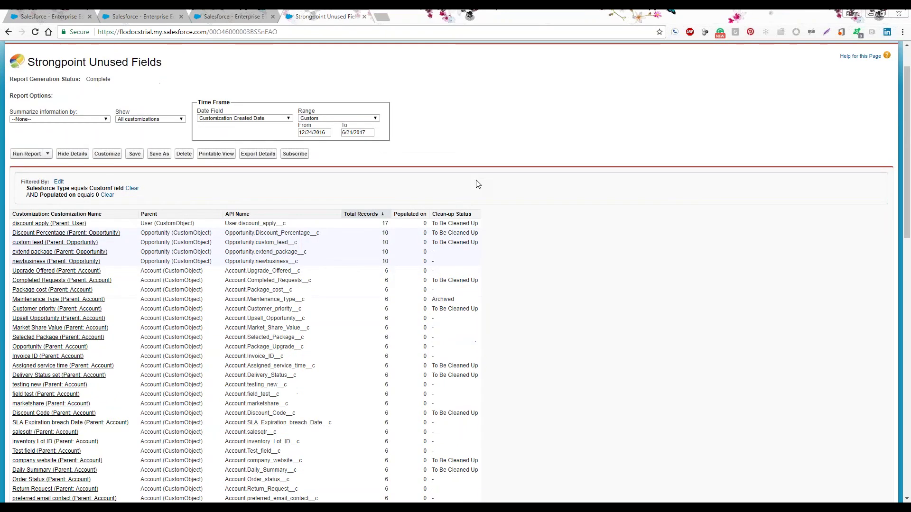